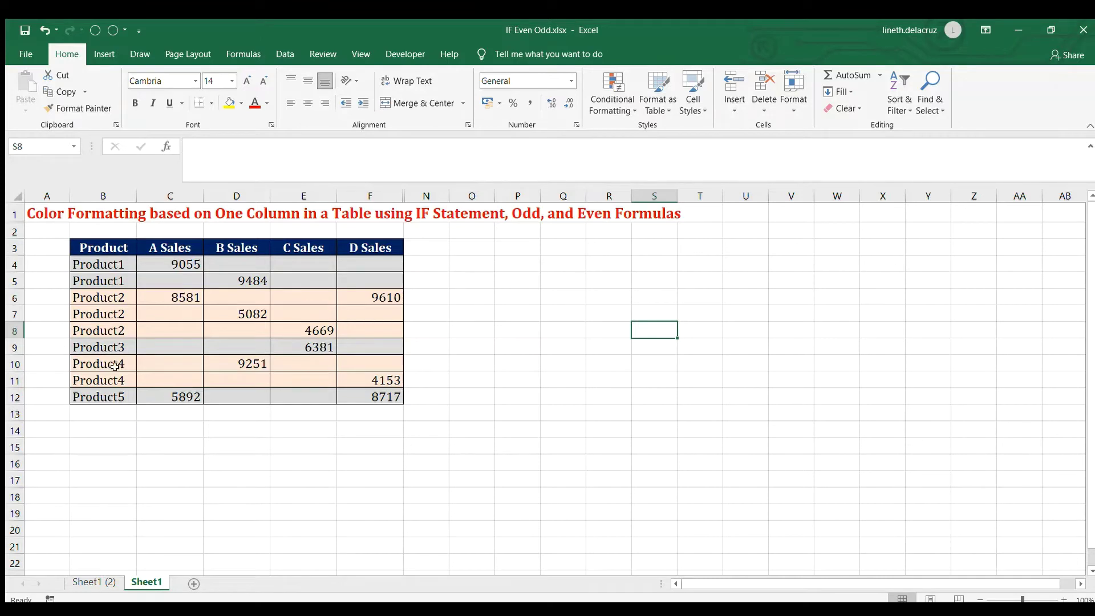
Examine the Product column and the row shading of the two Product1 rows in the finished table.
{"action": "left_click_drag", "start_coordinate": [101, 246], "coordinate": [111, 396]}
{"action": "mouse_move", "coordinate": [112, 264]}
{"action": "left_mouse_down"}
{"action": "mouse_move", "coordinate": [115, 392]}
{"action": "mouse_move", "coordinate": [122, 271]}
{"action": "left_mouse_up"}
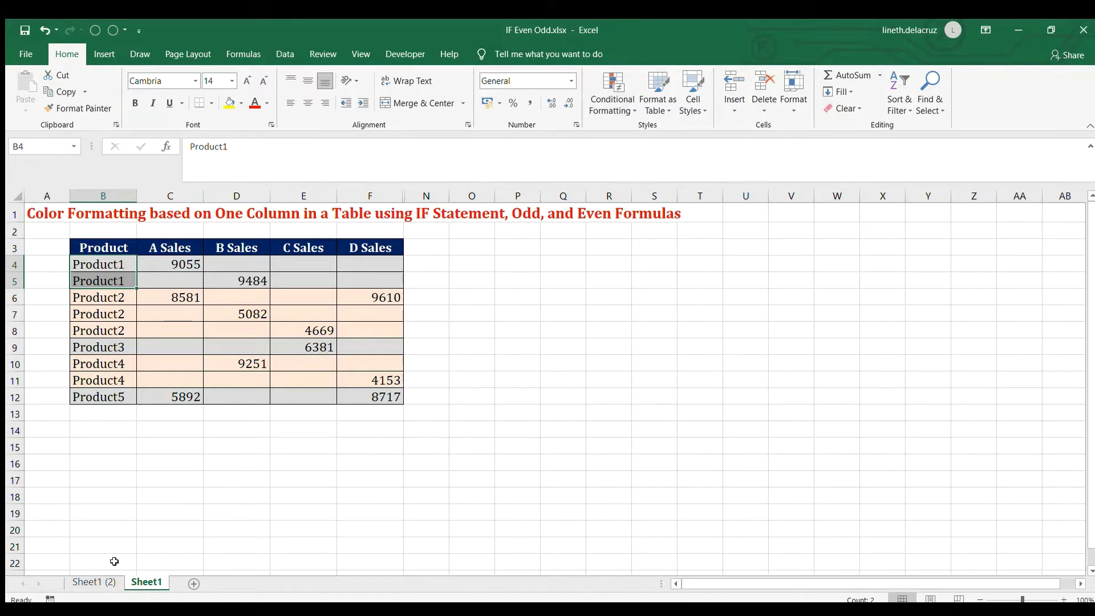
On Sheet1 (2), enter =RIGHT(B5,1) in O5 to extract the last character of the product name.
{"action": "left_click", "coordinate": [93, 581]}
{"action": "left_click", "coordinate": [477, 282]}
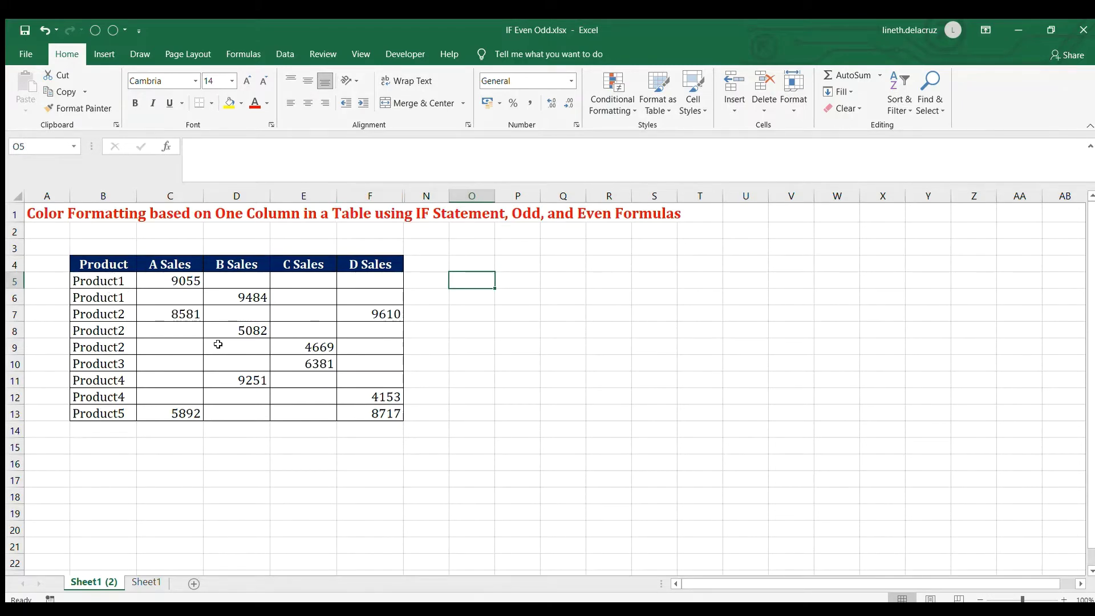
{"action": "type", "text": "=right("}
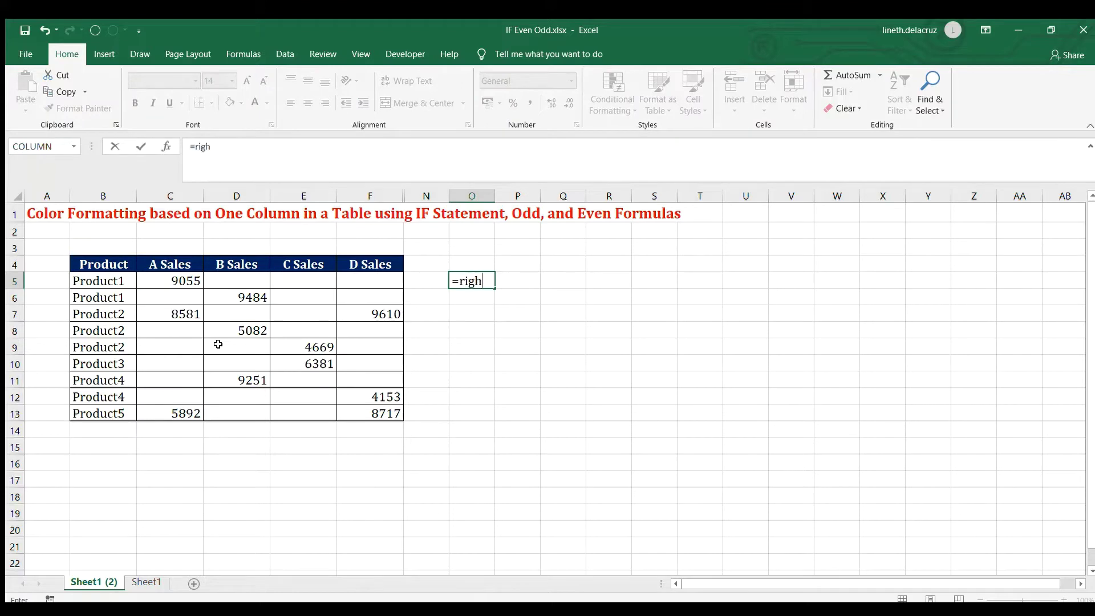
{"action": "key", "text": "Left"}
{"action": "key", "text": "Left"}
{"action": "key", "text": "Left"}
{"action": "key", "text": "Left"}
{"action": "key", "text": "Left"}
{"action": "key", "text": "Left"}
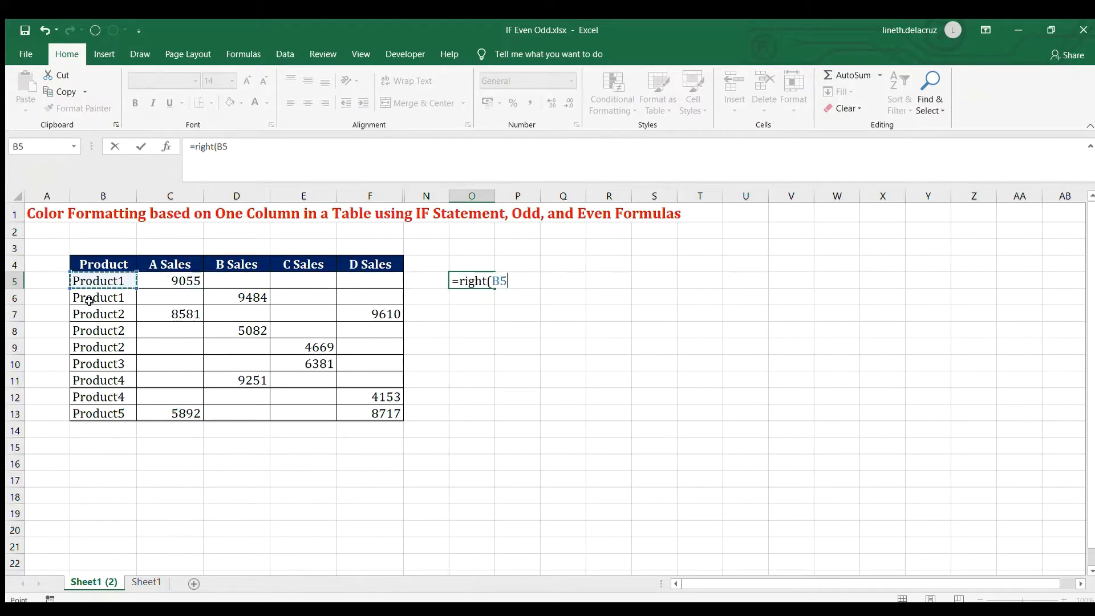
{"action": "type", "text": ","}
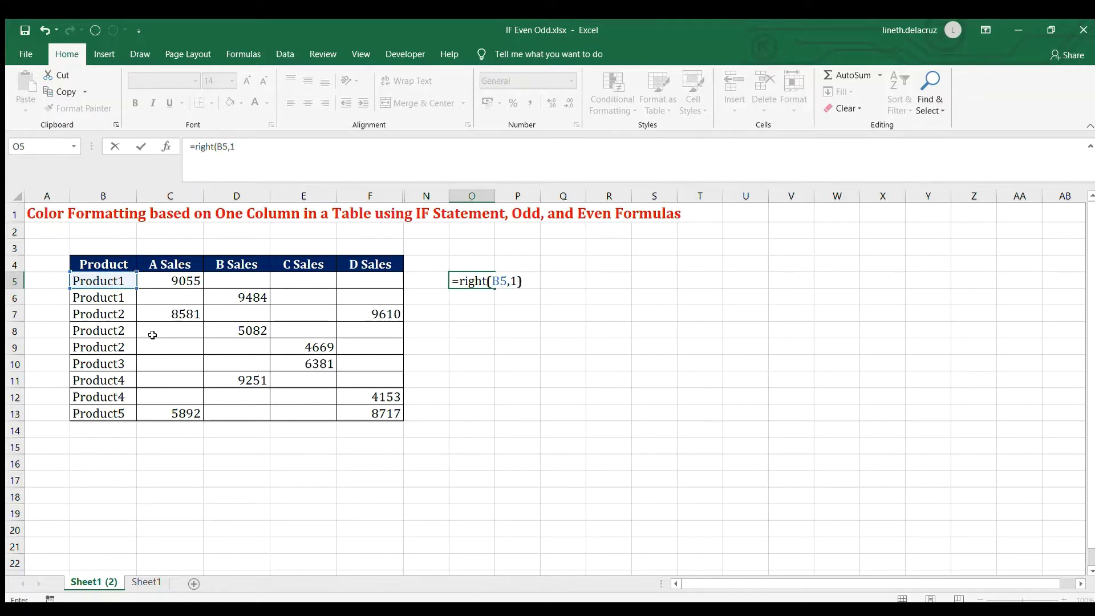
{"action": "type", "text": "1)"}
{"action": "key", "text": "Return"}
Copy the RIGHT formula from O5 into O6:O13 and select the filled range O5:O13.
{"action": "key", "text": "Up"}
{"action": "key", "text": "ctrl+c"}
{"action": "key", "text": "Down"}
{"action": "key", "text": "shift+Down"}
{"action": "key", "text": "shift+Down"}
{"action": "key", "text": "shift+Down"}
{"action": "key", "text": "shift+Down"}
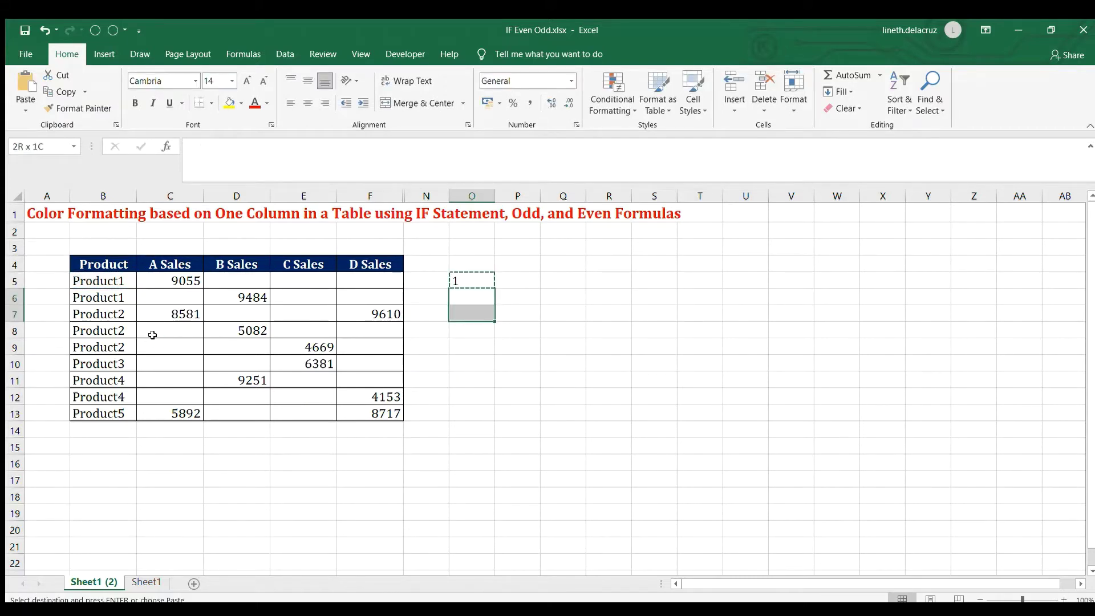
{"action": "key", "text": "shift+Down"}
{"action": "key", "text": "shift+Down"}
{"action": "key", "text": "shift+Down"}
{"action": "key", "text": "ctrl+v"}
{"action": "key", "text": "Up"}
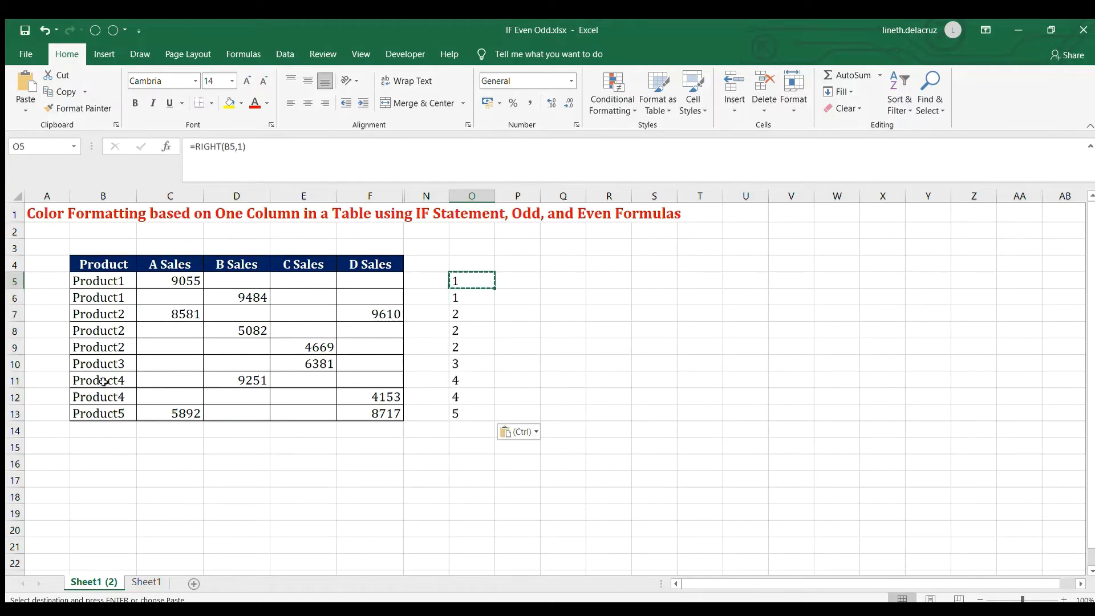
{"action": "left_click", "coordinate": [458, 407], "text": "shift"}
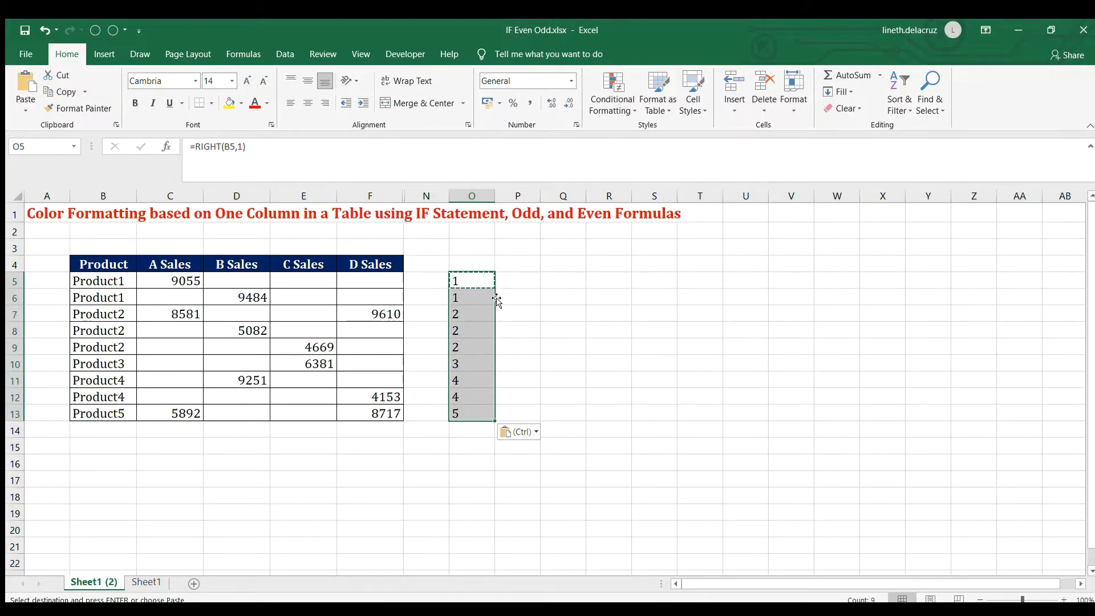
Enter =VALUE(O5) in P5 to convert the extracted character into a number.
{"action": "left_click", "coordinate": [518, 284]}
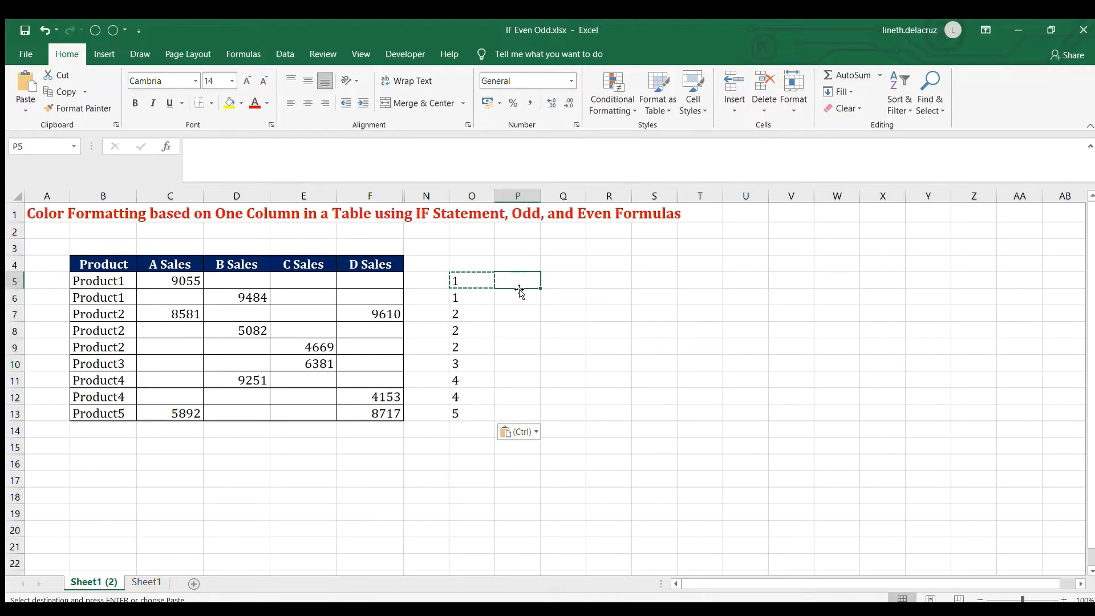
{"action": "type", "text": "=value"}
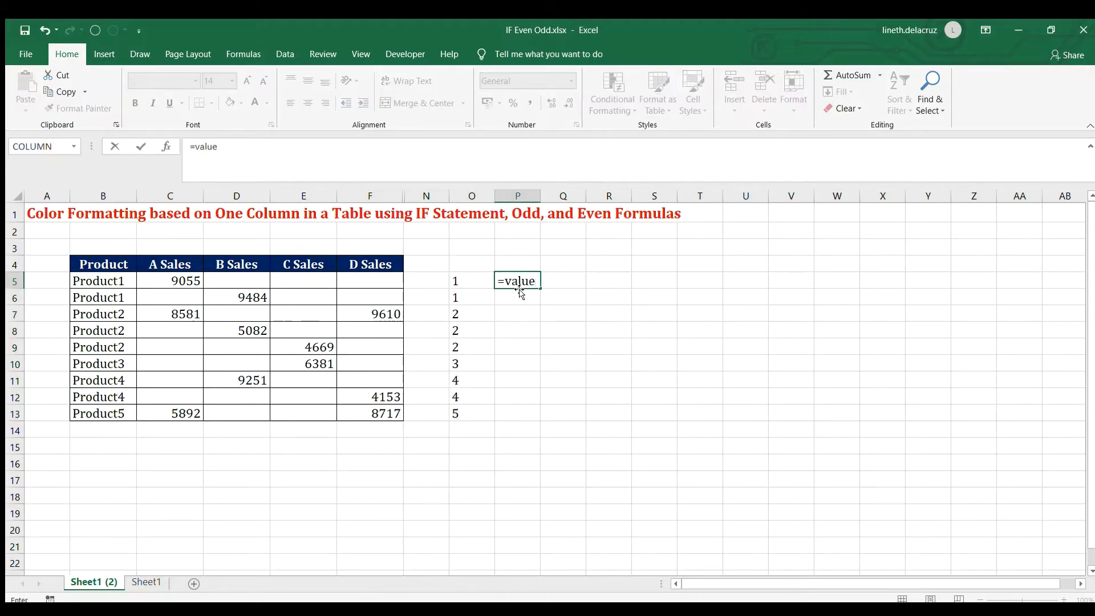
{"action": "type", "text": "("}
{"action": "key", "text": "Left"}
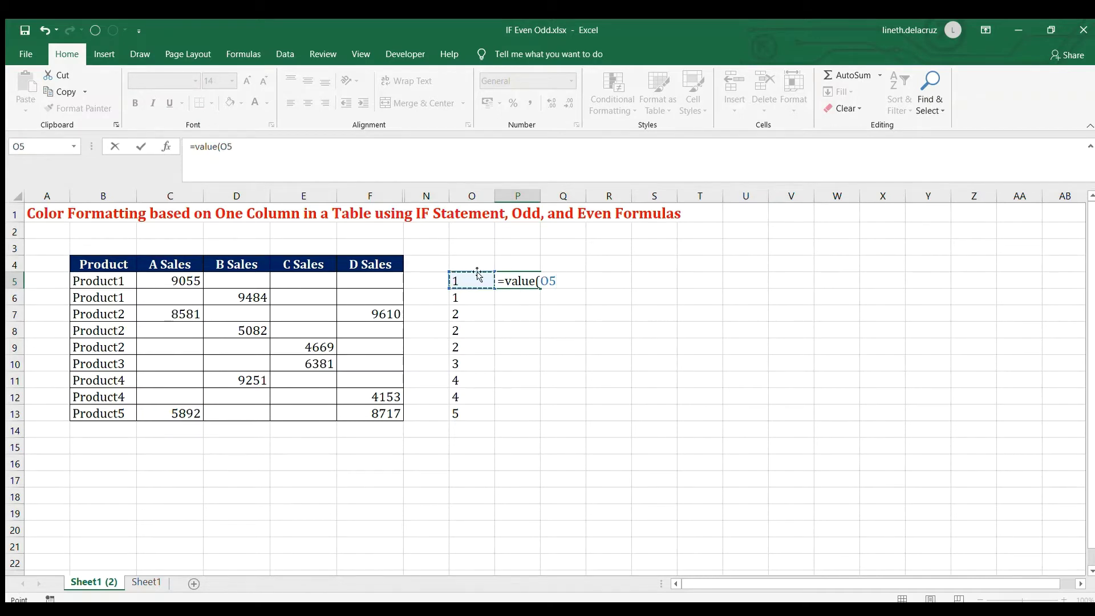
{"action": "key", "text": "Return"}
Copy the VALUE formula from P5 into P6:P13.
{"action": "key", "text": "Up"}
{"action": "key", "text": "ctrl+c"}
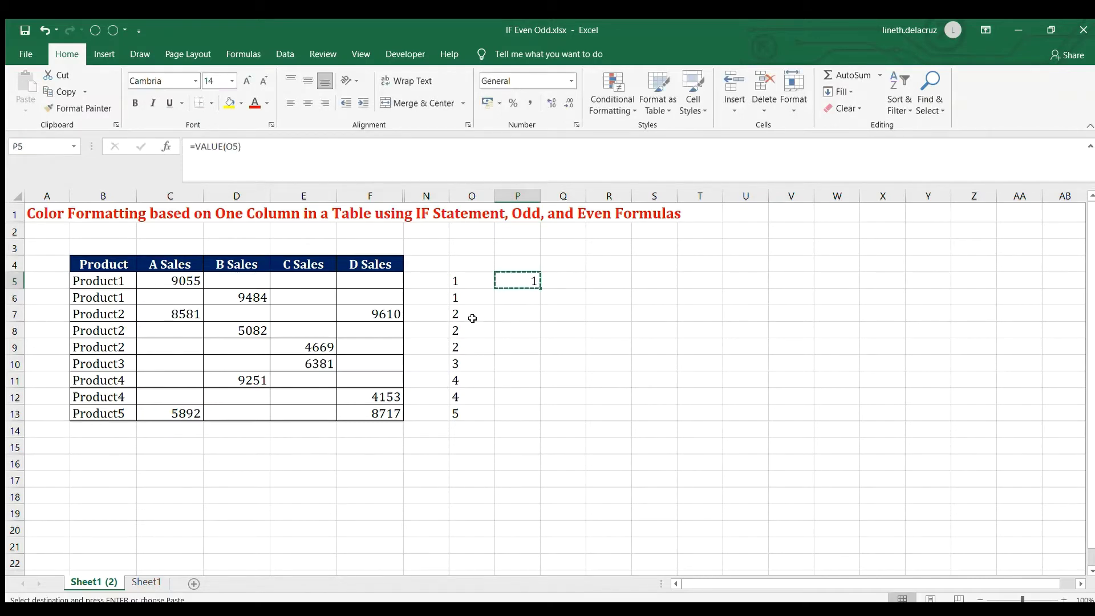
{"action": "key", "text": "Down"}
{"action": "key", "text": "shift+Down"}
{"action": "key", "text": "shift+Down"}
{"action": "key", "text": "shift+Down"}
{"action": "key", "text": "shift+Down"}
{"action": "key", "text": "shift+Down"}
{"action": "key", "text": "shift+Down"}
{"action": "key", "text": "shift+Down"}
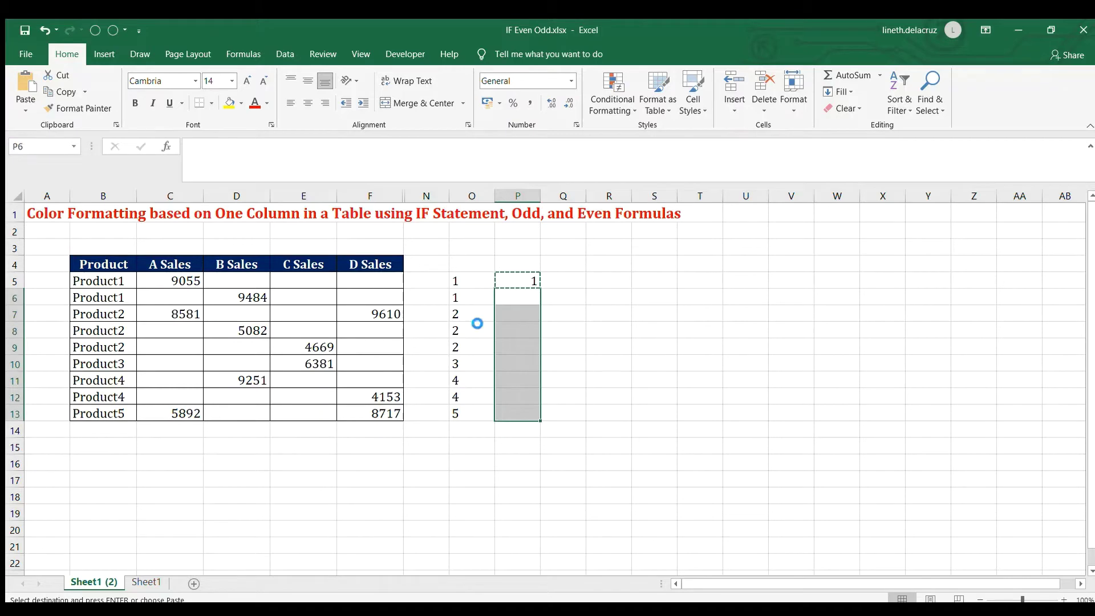
{"action": "key", "text": "ctrl+v"}
{"action": "key", "text": "Up"}
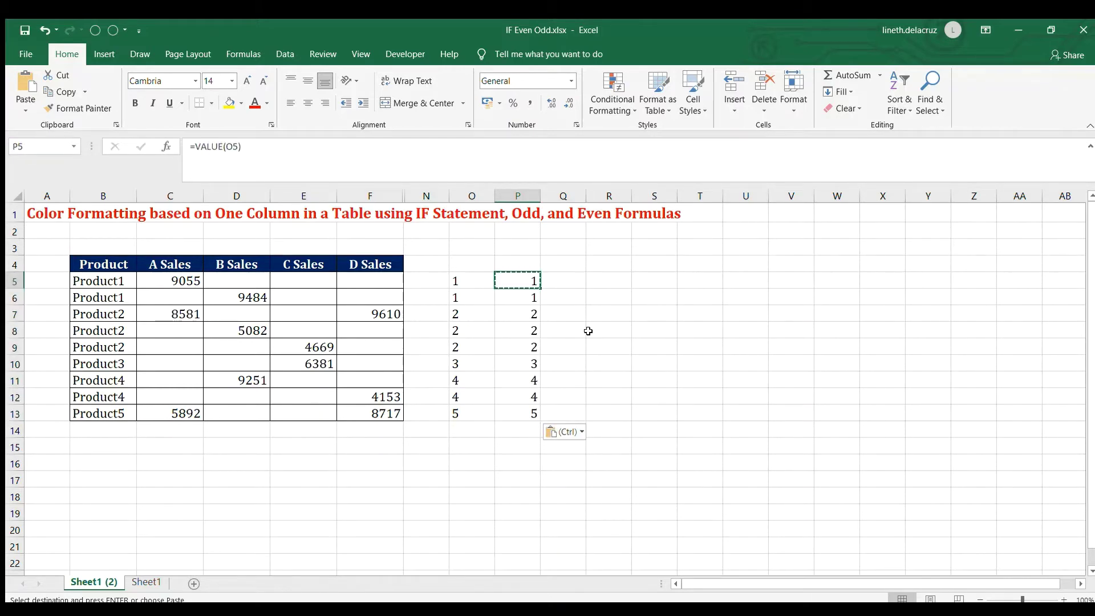
Compare the RIGHT formula in O5 with the VALUE formula in P5.
{"action": "key", "text": "Left"}
{"action": "key", "text": "Right"}
{"action": "key", "text": "Left"}
{"action": "key", "text": "Right"}
{"action": "key", "text": "Left"}
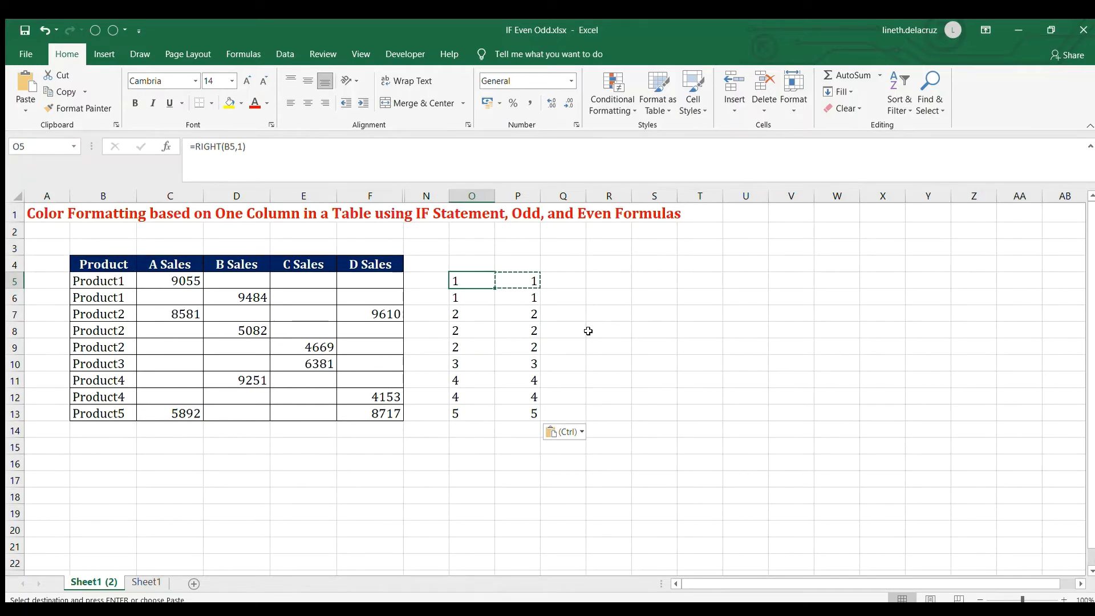
{"action": "key", "text": "Right"}
Write =VALUE(RIGHT(B5,1)) in R5, nesting the character extraction inside the number conversion.
{"action": "key", "text": "Right"}
{"action": "key", "text": "Right"}
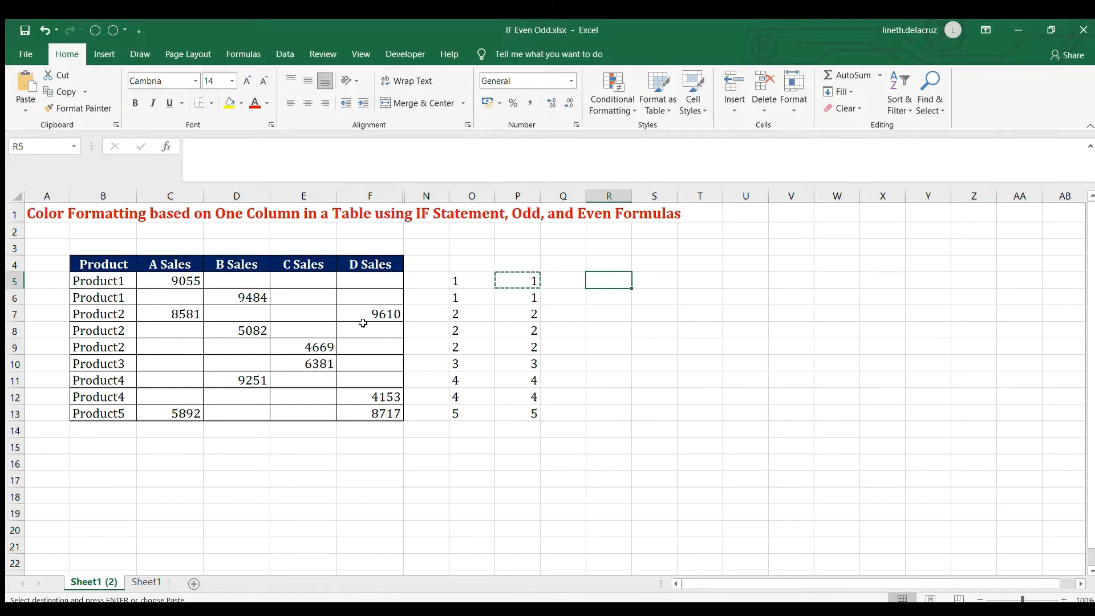
{"action": "type", "text": "=right"}
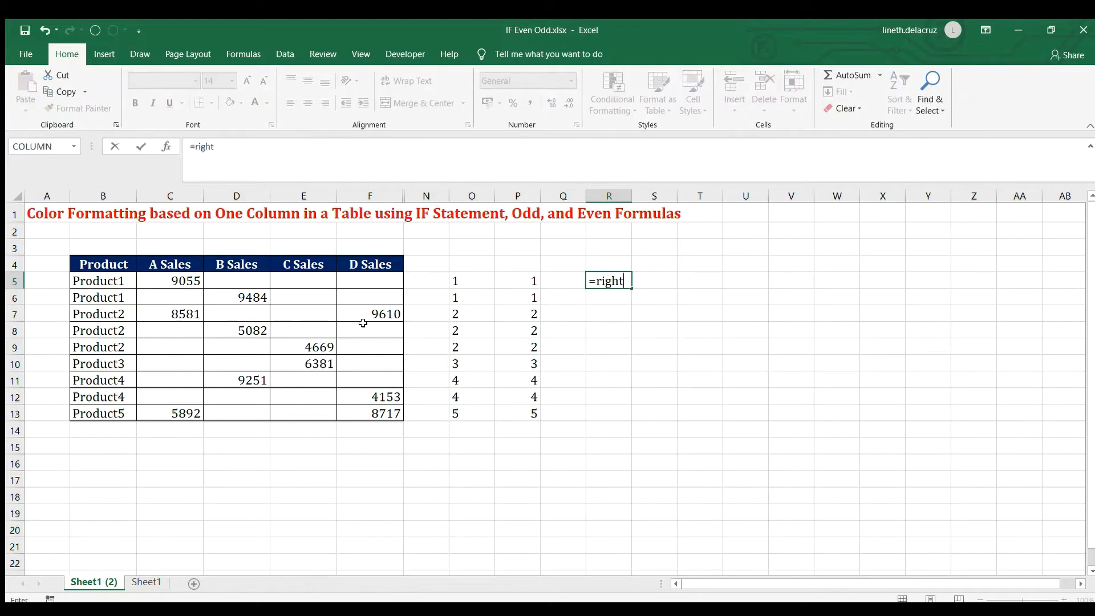
{"action": "type", "text": "("}
{"action": "left_click", "coordinate": [83, 283]}
{"action": "type", "text": ",1"}
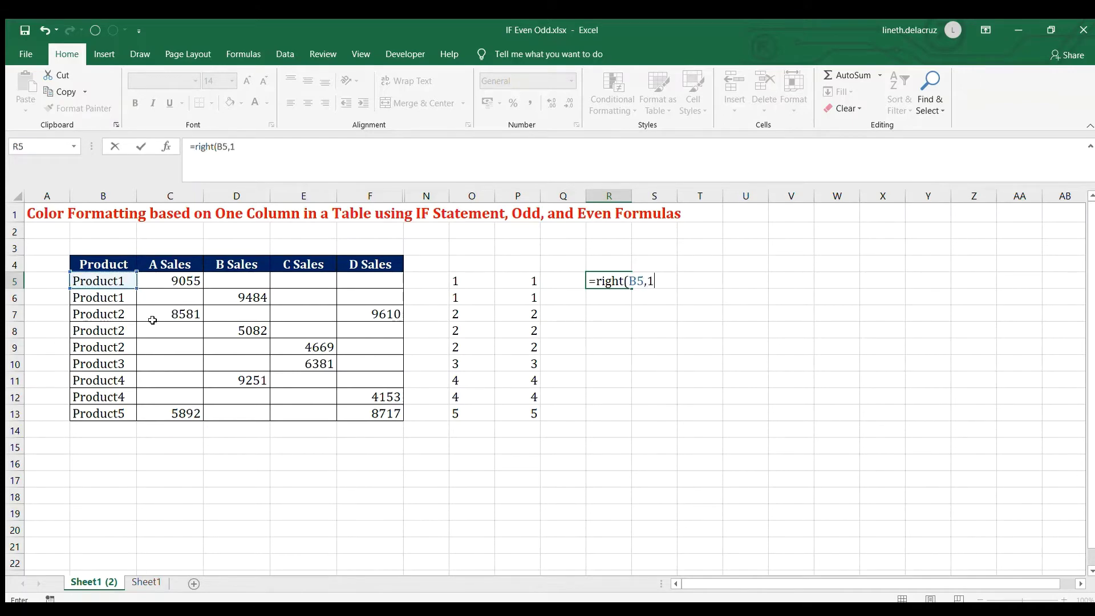
{"action": "type", "text": ")"}
{"action": "left_click", "coordinate": [595, 281]}
{"action": "type", "text": "value("}
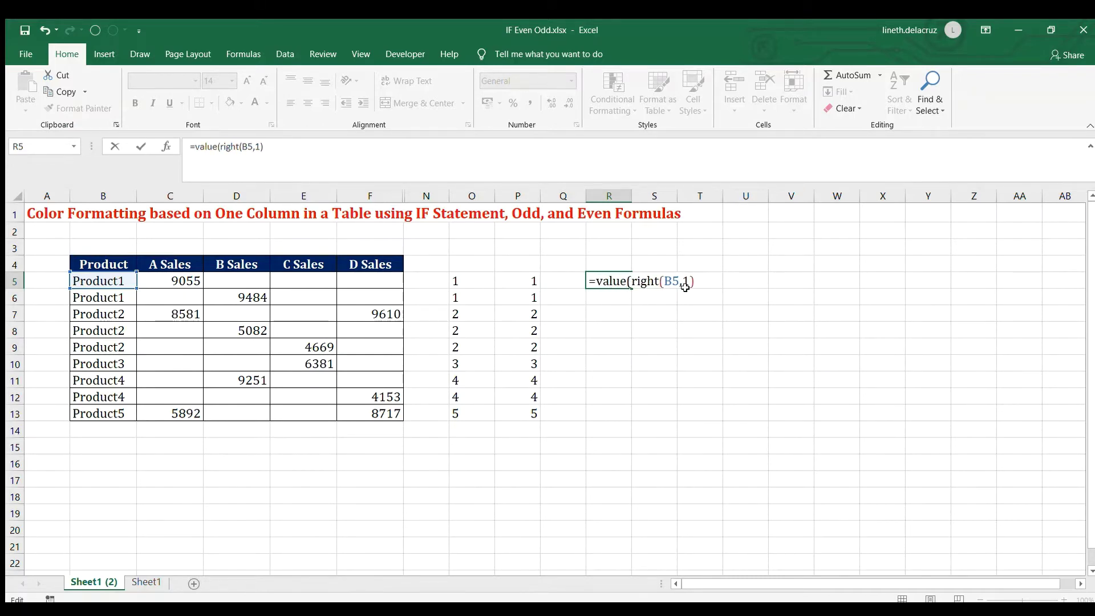
{"action": "type", "text": ")"}
Extend the R5 formula to =IF(VALUE(RIGHT(B5,1))=EVEN(VALUE(RIGHT(B5,1))),1,0).
{"action": "type", "text": "if("}
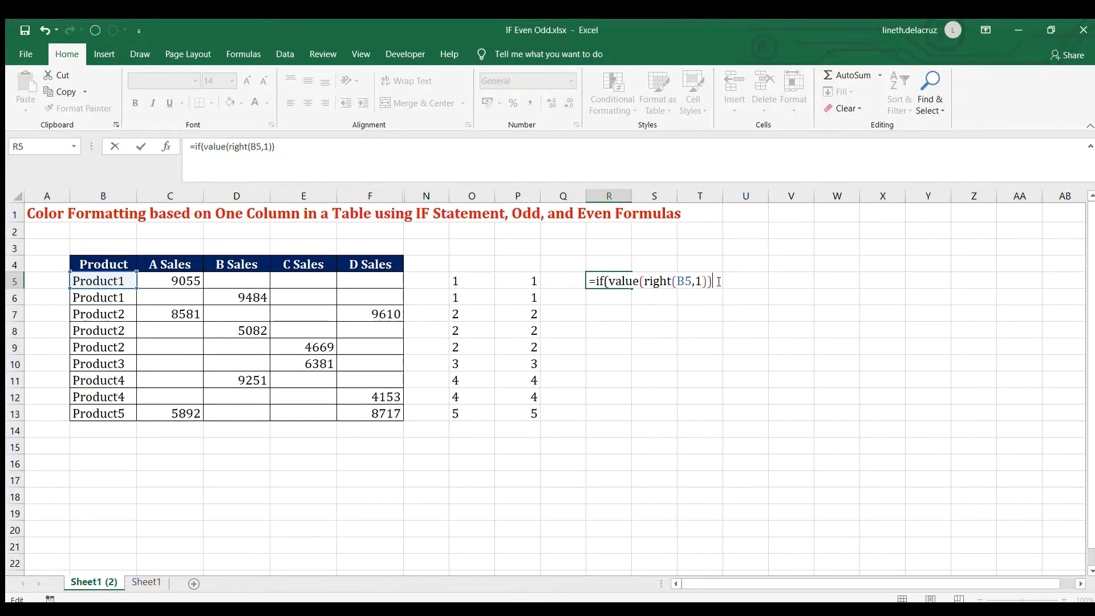
{"action": "type", "text": "=even("}
{"action": "left_click_drag", "start_coordinate": [608, 282], "coordinate": [714, 282]}
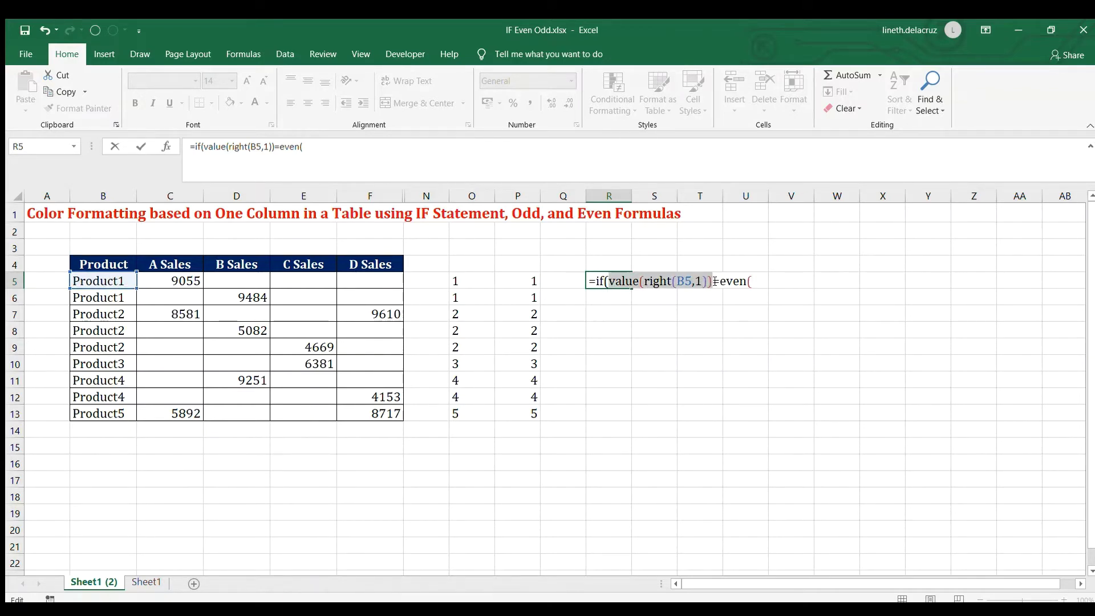
{"action": "key", "text": "ctrl+c"}
{"action": "left_click", "coordinate": [759, 279]}
{"action": "key", "text": "ctrl+v"}
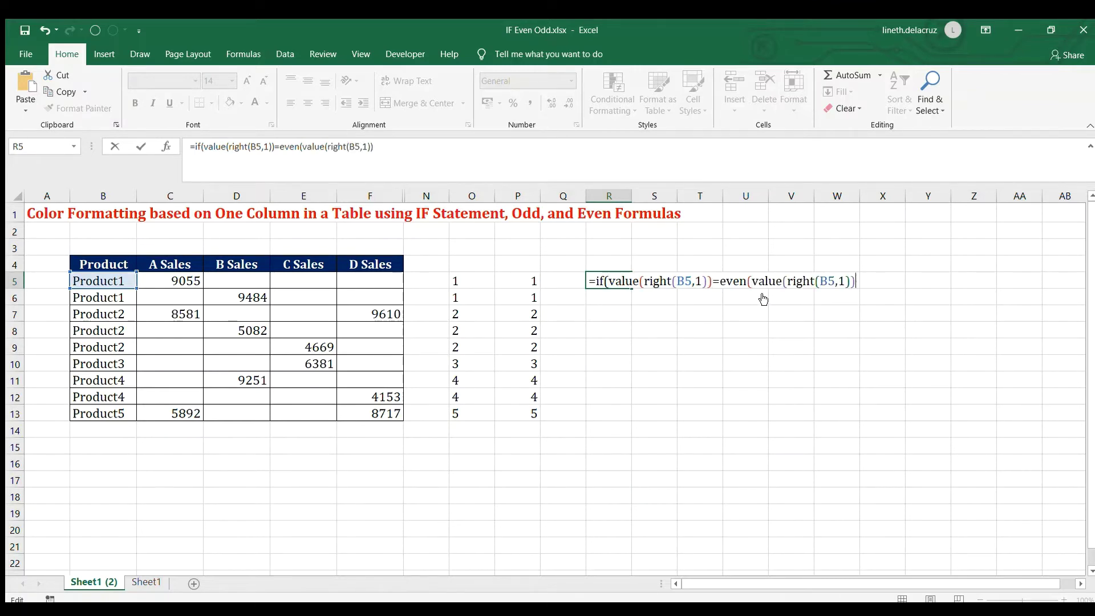
{"action": "type", "text": "),1,0)"}
{"action": "key", "text": "Return"}
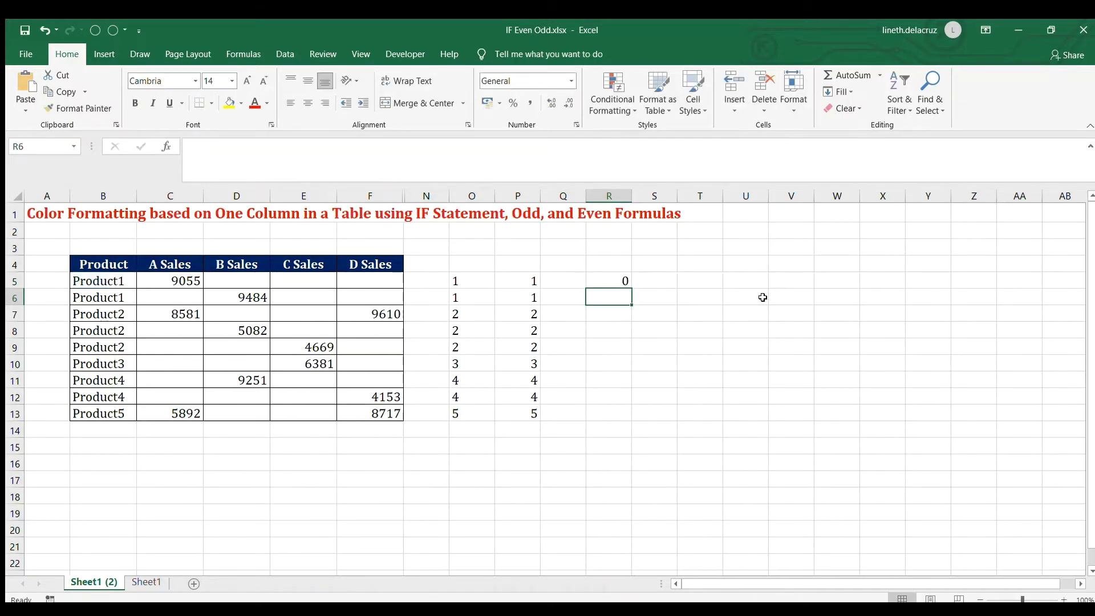
Copy the formula text from R5 into S5, keeping its B5 references.
{"action": "key", "text": "Up"}
{"action": "key", "text": "F2"}
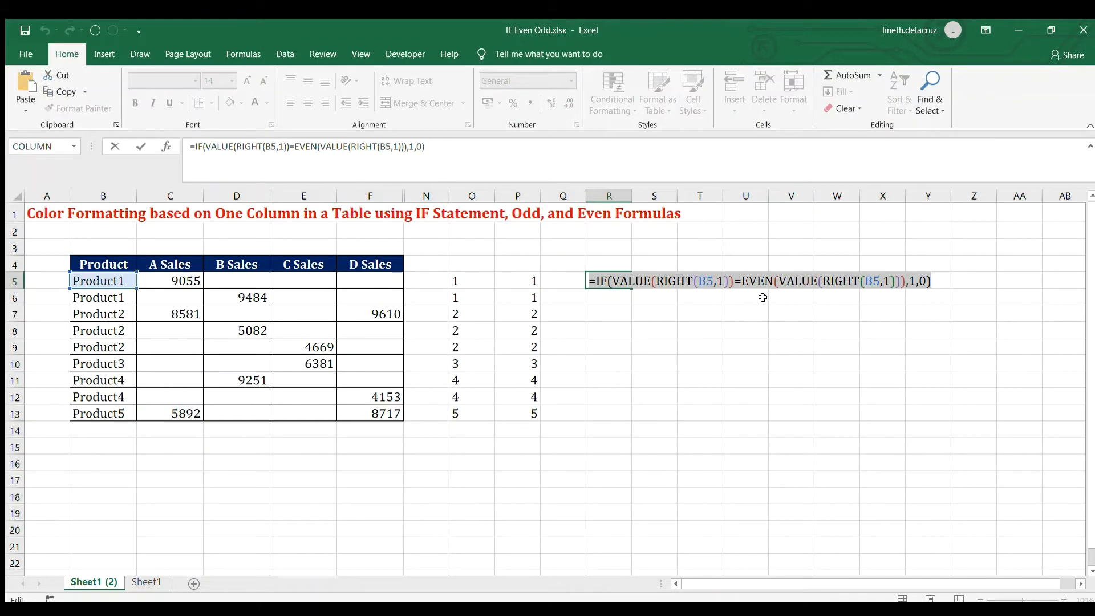
{"action": "key", "text": "ctrl+c"}
{"action": "key", "text": "Escape"}
{"action": "key", "text": "Right"}
{"action": "key", "text": "ctrl+v"}
Replace EVEN with ODD in the S5 formula so it tests for odd product numbers.
{"action": "key", "text": "F2"}
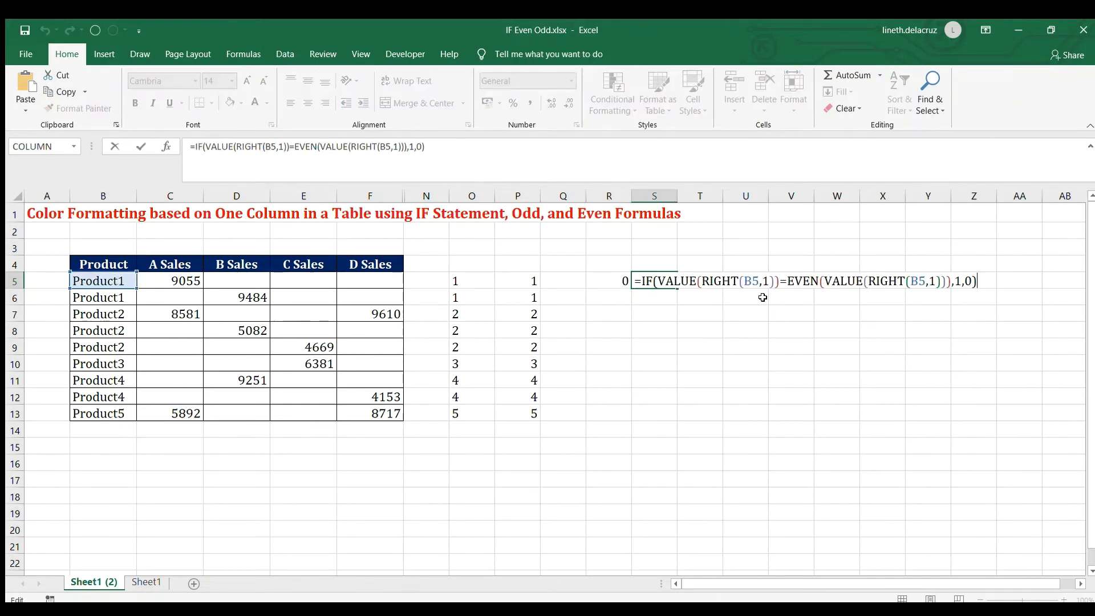
{"action": "left_click", "coordinate": [819, 280]}
{"action": "key", "text": "BackSpace"}
{"action": "key", "text": "BackSpace"}
{"action": "key", "text": "BackSpace"}
{"action": "key", "text": "BackSpace"}
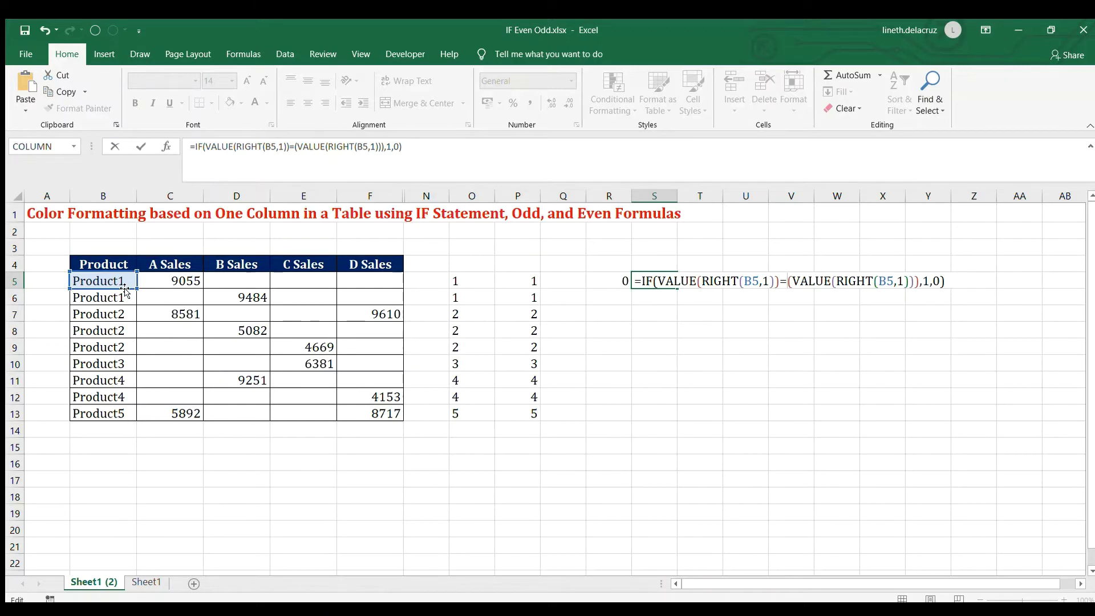
{"action": "type", "text": "odd"}
{"action": "key", "text": "Return"}
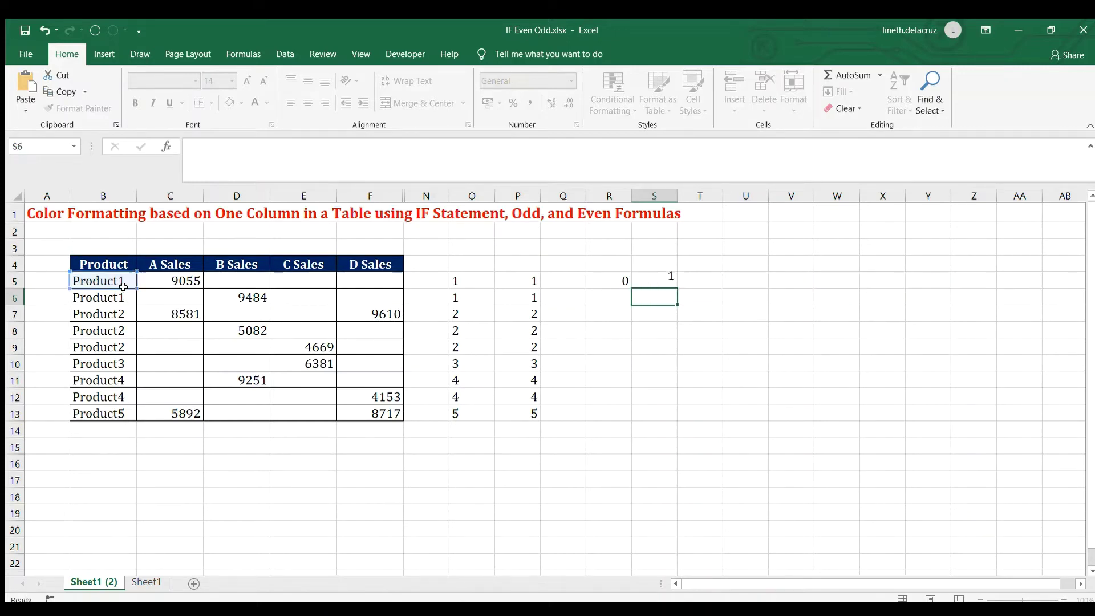
Copy the even and odd test formulas from R5:S5 into R6:S13.
{"action": "key", "text": "Up"}
{"action": "key", "text": "Left"}
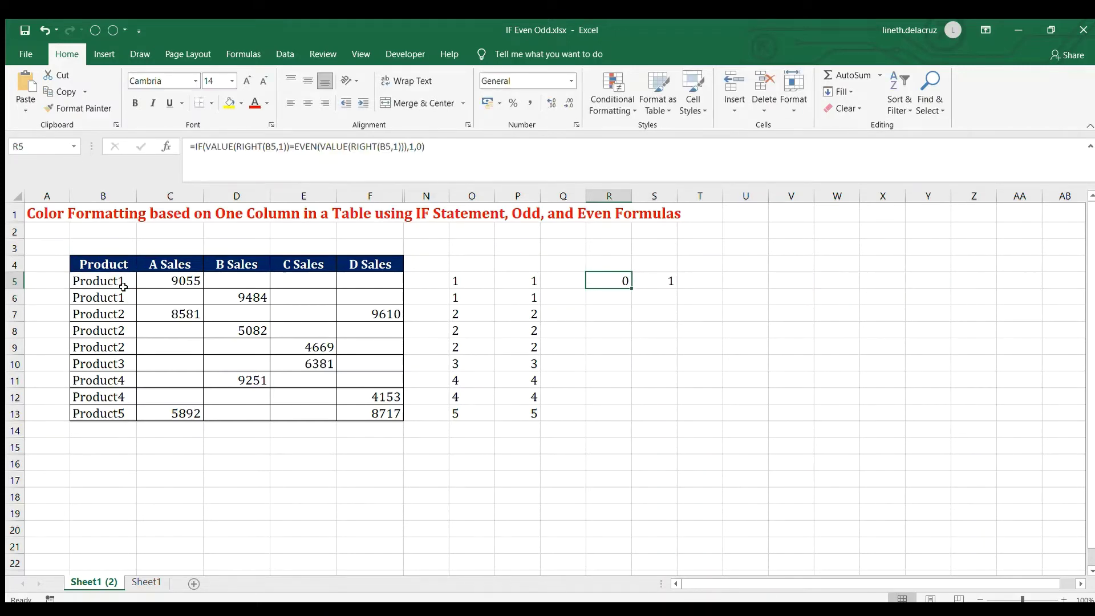
{"action": "key", "text": "shift+Right"}
{"action": "key", "text": "ctrl+c"}
{"action": "key", "text": "Down"}
{"action": "key", "text": "shift+Right"}
{"action": "key", "text": "shift+Down"}
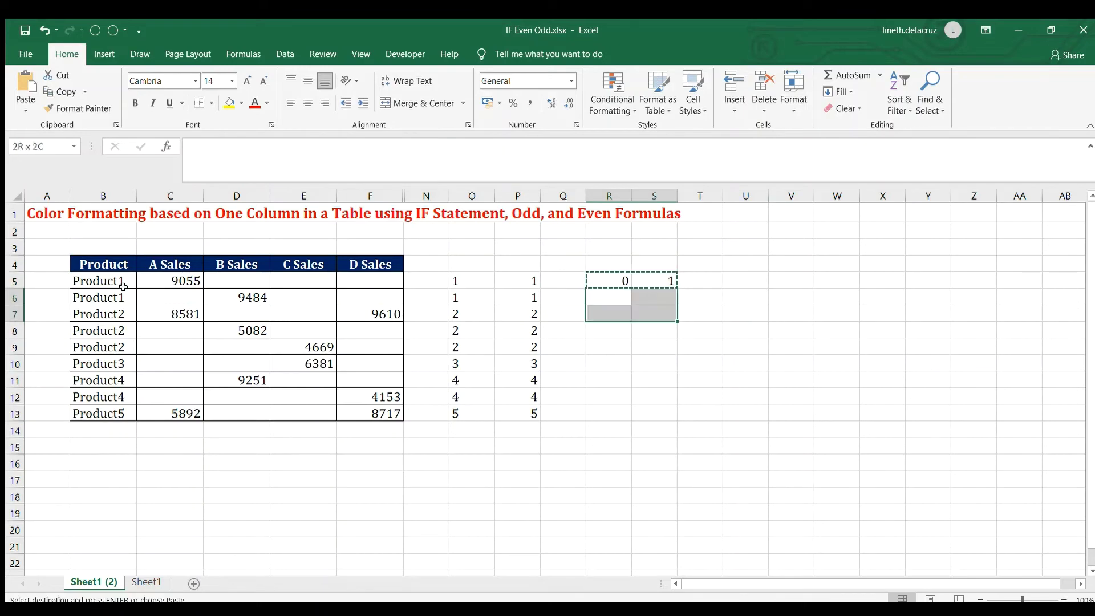
{"action": "key", "text": "shift+Down"}
{"action": "key", "text": "shift+Down"}
{"action": "key", "text": "shift+Down"}
{"action": "key", "text": "shift+Down"}
{"action": "key", "text": "shift+Down"}
{"action": "key", "text": "shift+Down"}
{"action": "key", "text": "ctrl+v"}
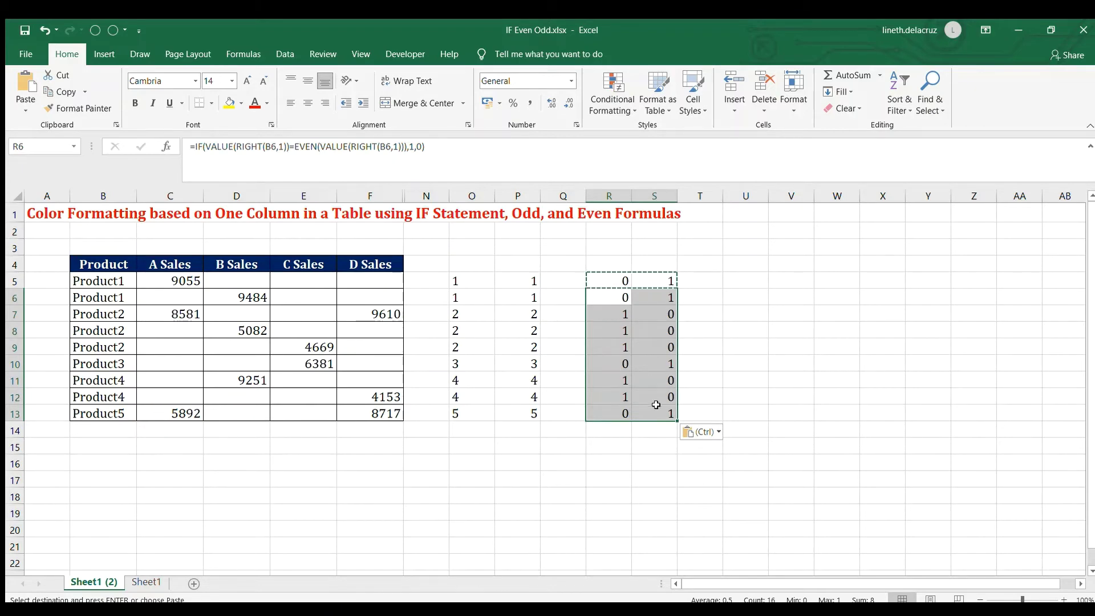
Create a formula-based conditional formatting rule for B5:F13 using the even-test formula copied from R5.
{"action": "left_click", "coordinate": [615, 279]}
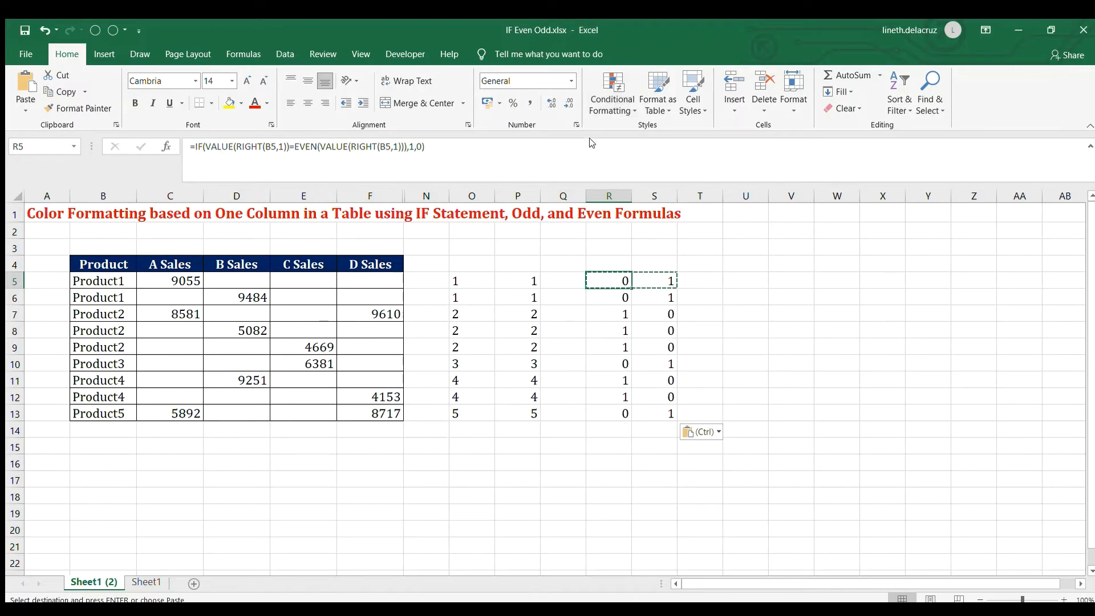
{"action": "double_click", "coordinate": [623, 288]}
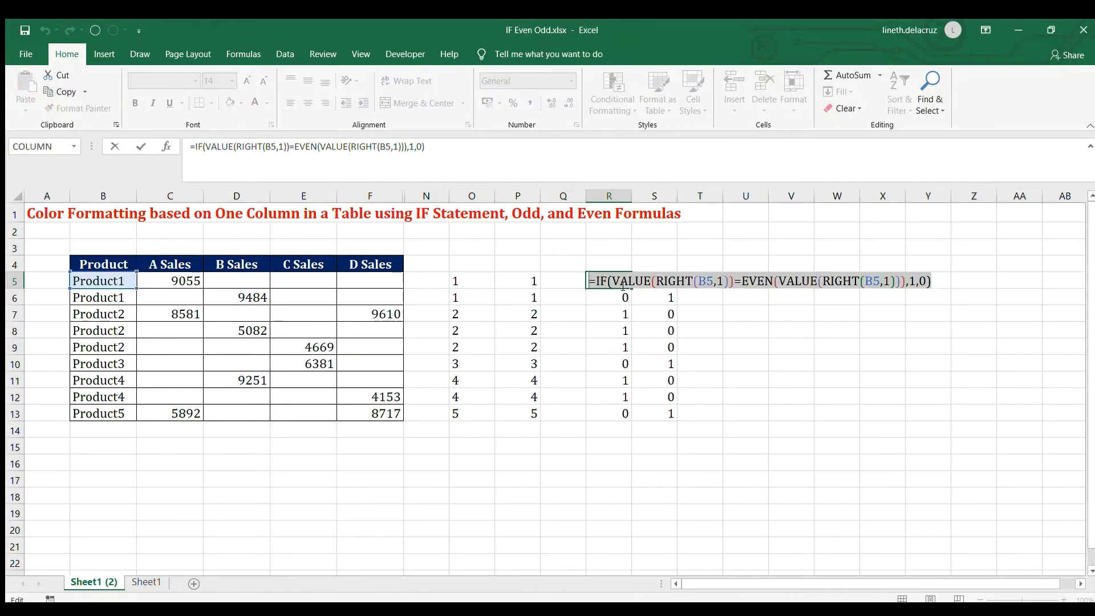
{"action": "left_click", "coordinate": [121, 284]}
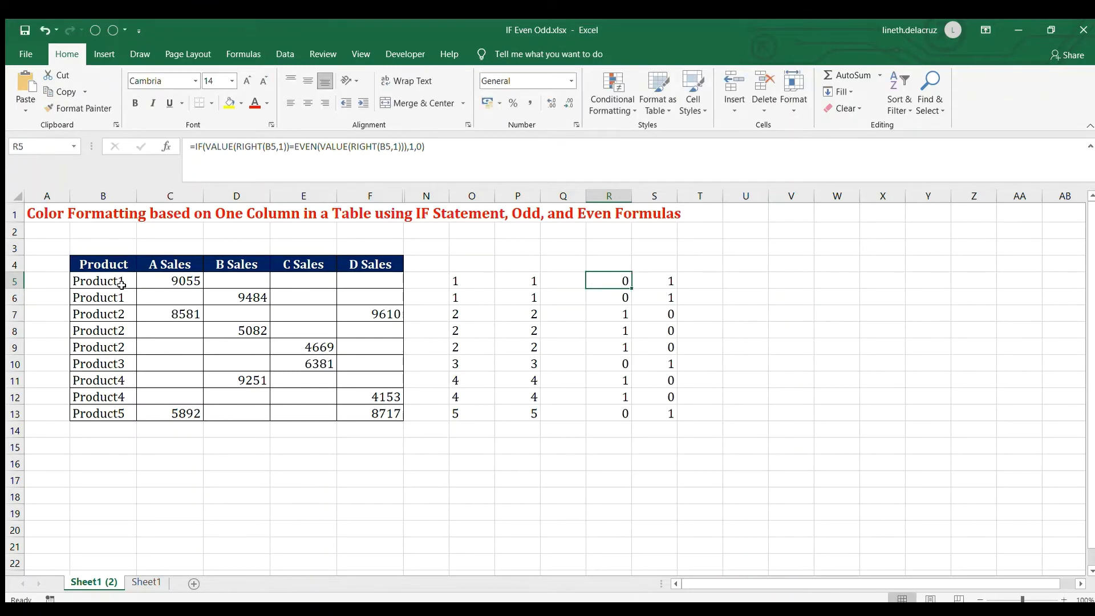
{"action": "left_click", "coordinate": [370, 411], "text": "shift"}
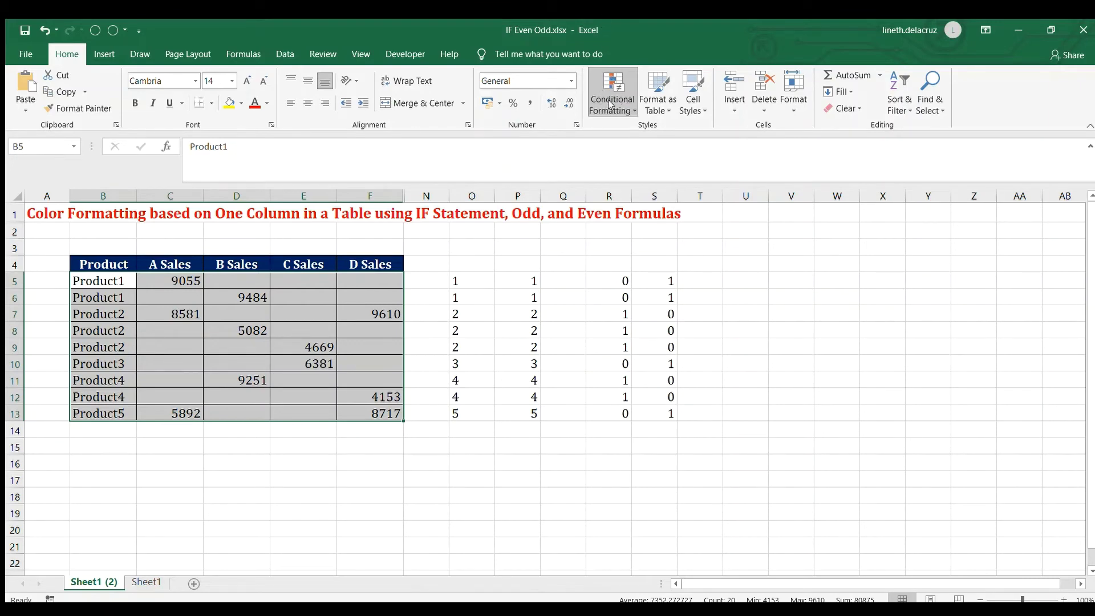
{"action": "left_click", "coordinate": [645, 284]}
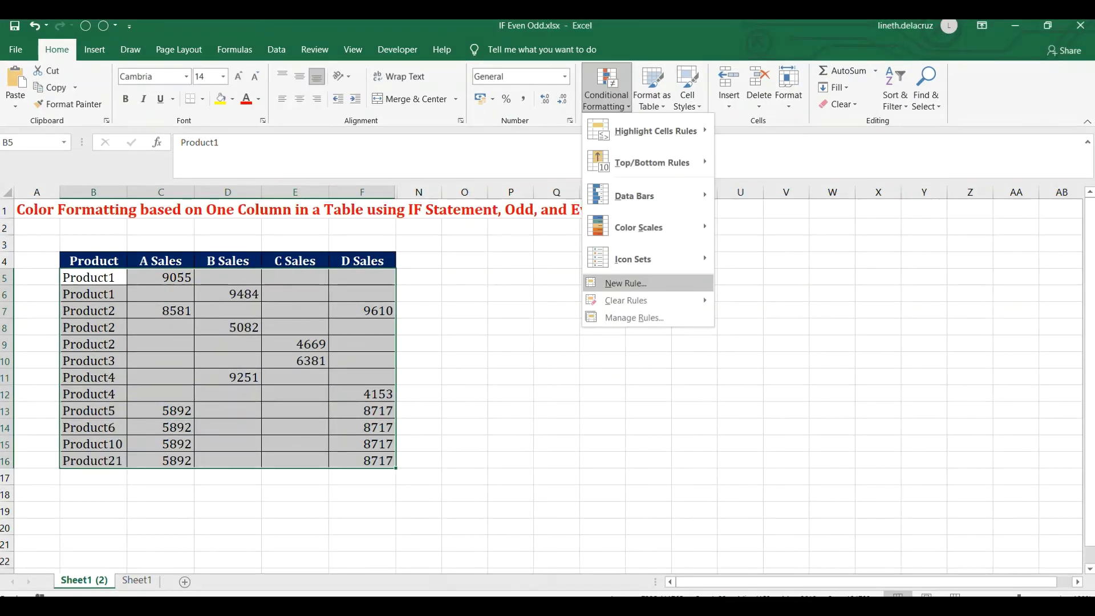
{"action": "left_click", "coordinate": [613, 283]}
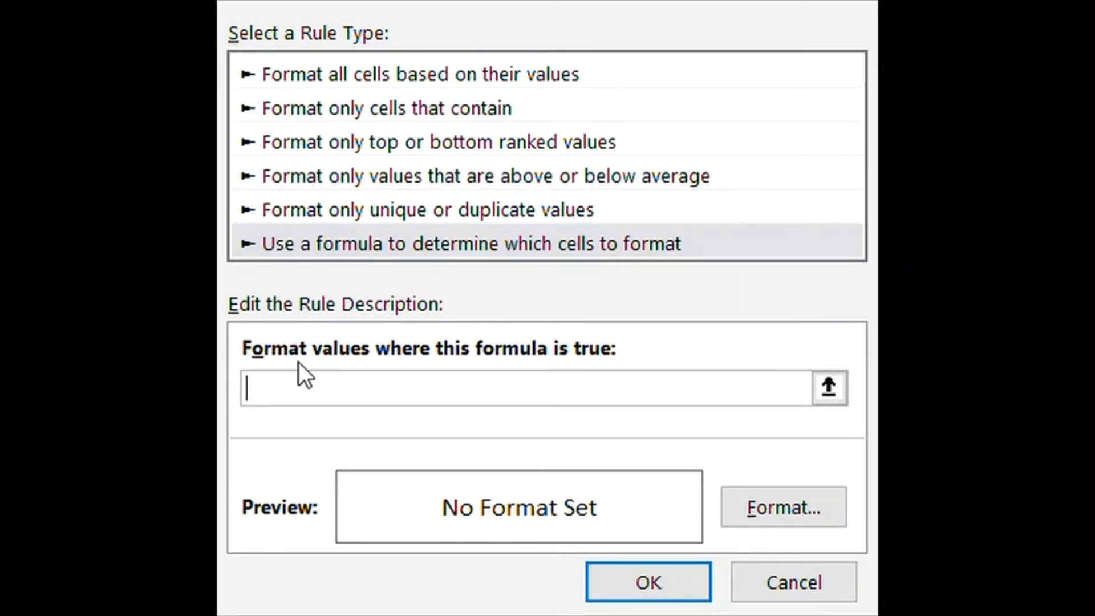
{"action": "key", "text": "ctrl+v"}
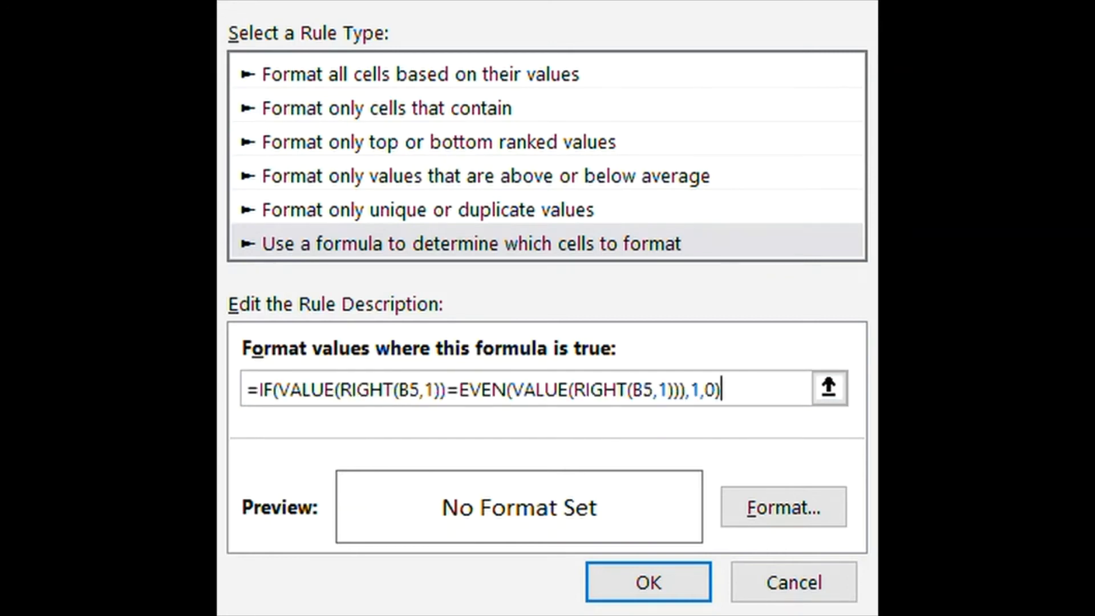
Change both B5 references in the even rule's formula to $B5 and apply the rule with a light orange fill.
{"action": "left_click", "coordinate": [410, 392]}
{"action": "key", "text": "F4"}
{"action": "key", "text": "F4"}
{"action": "key", "text": "F4"}
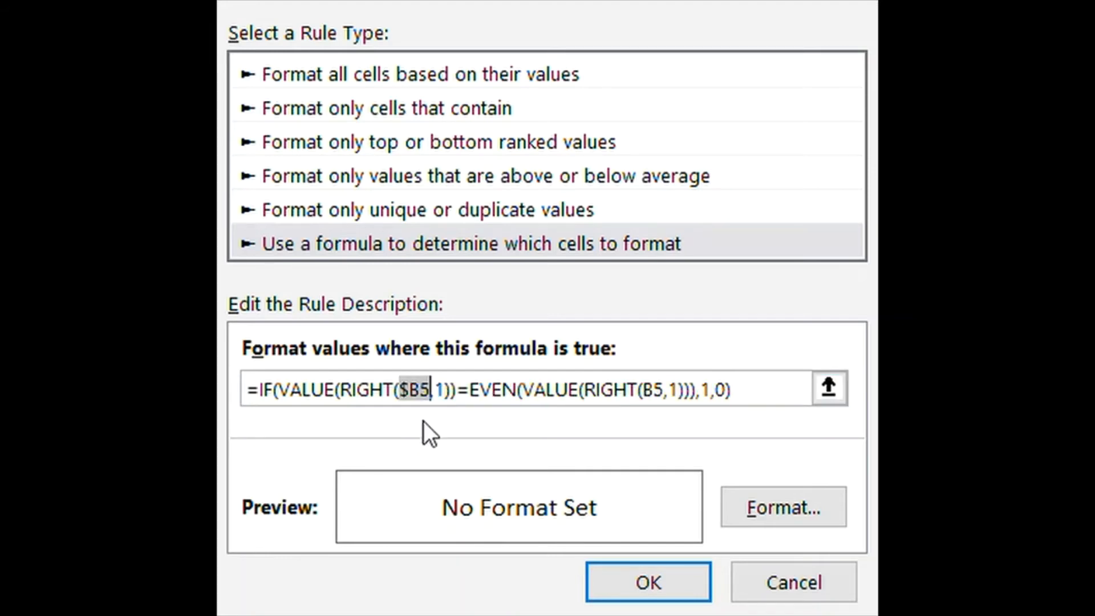
{"action": "left_click", "coordinate": [663, 398]}
{"action": "key", "text": "F4"}
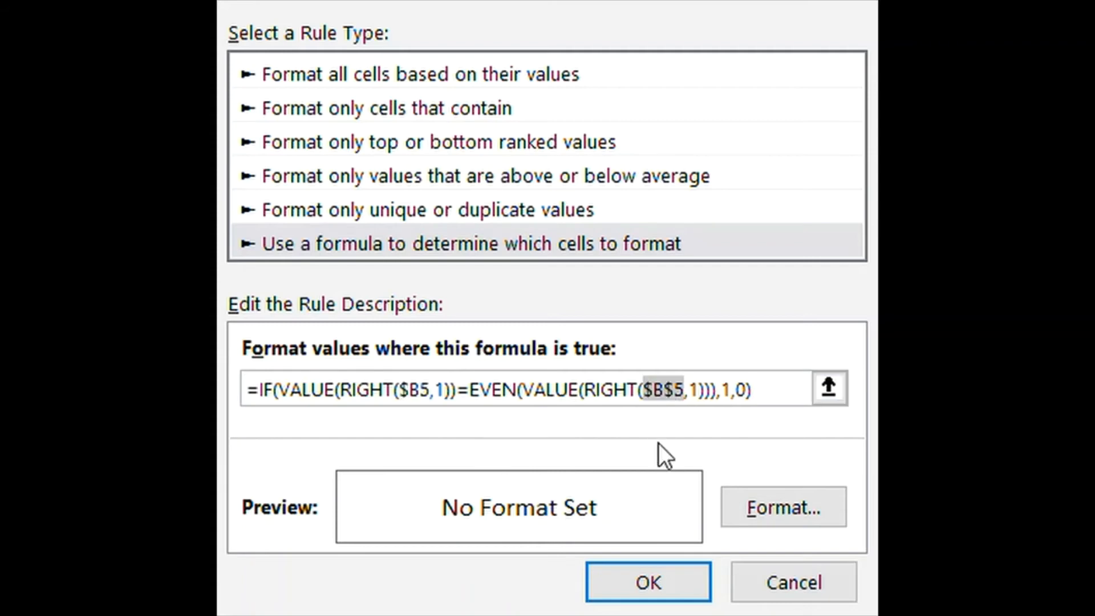
{"action": "key", "text": "F4"}
{"action": "key", "text": "F4"}
{"action": "left_click", "coordinate": [745, 515]}
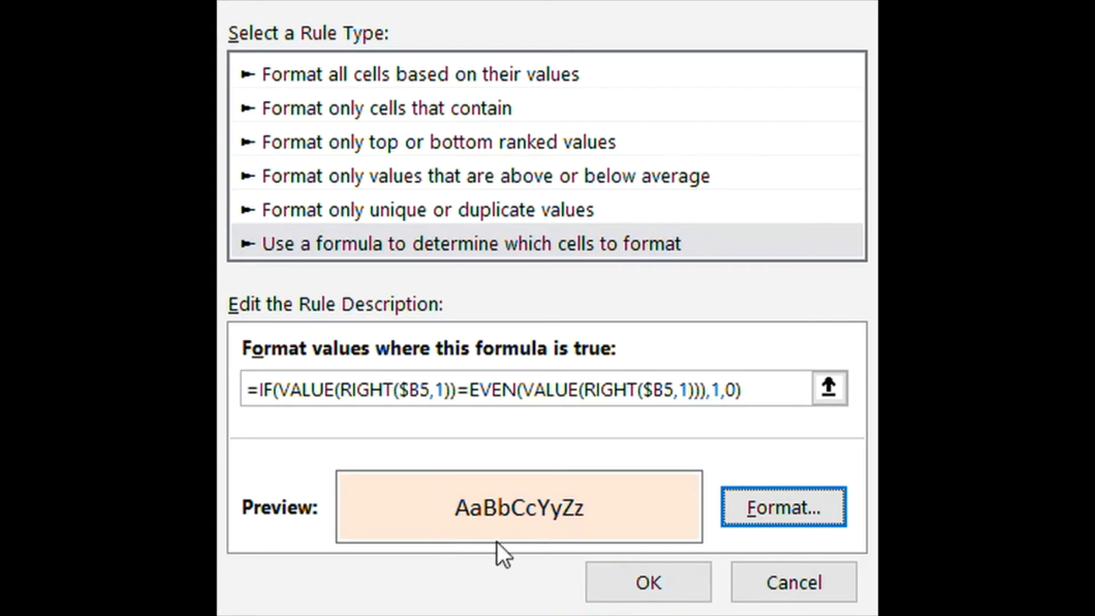
{"action": "left_click", "coordinate": [642, 581]}
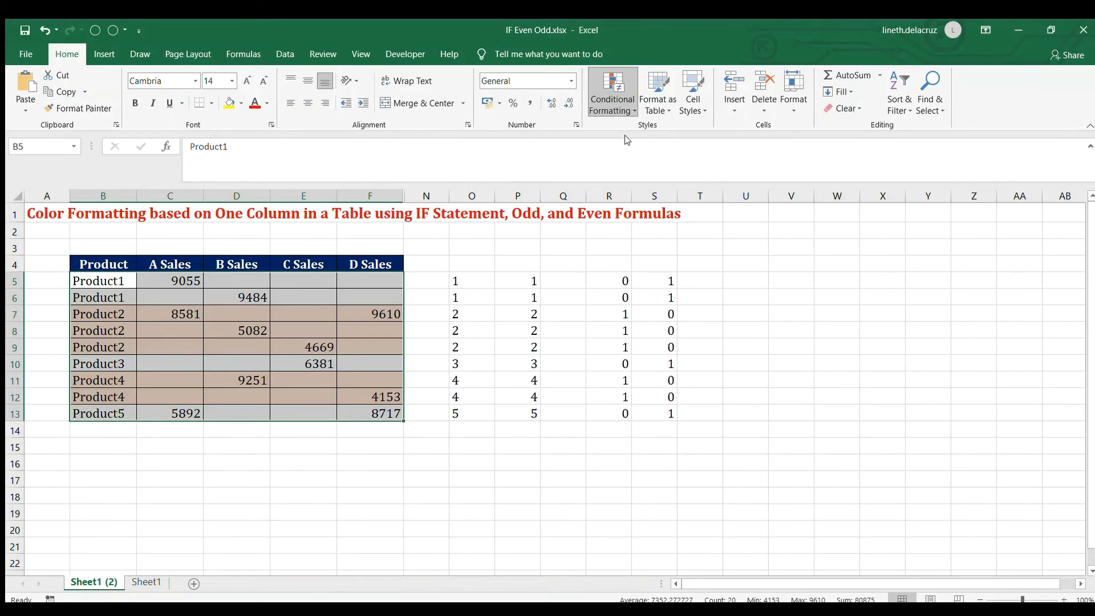
Add a second formula-based conditional formatting rule for B5:F13, starting from the copied even-test formula.
{"action": "left_click", "coordinate": [642, 279]}
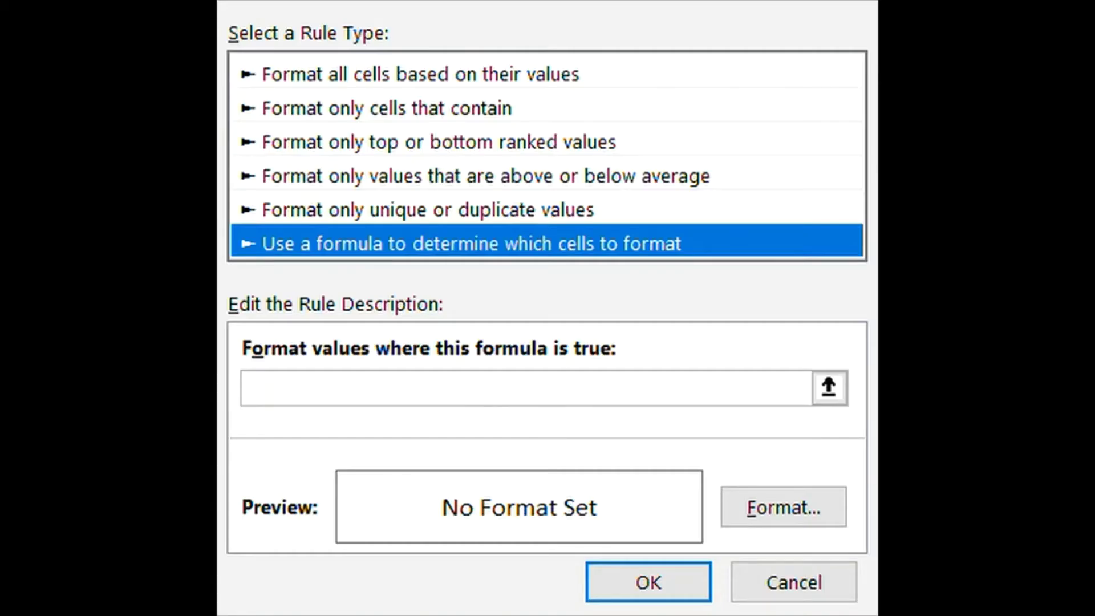
{"action": "left_click", "coordinate": [369, 396]}
{"action": "key", "text": "ctrl+v"}
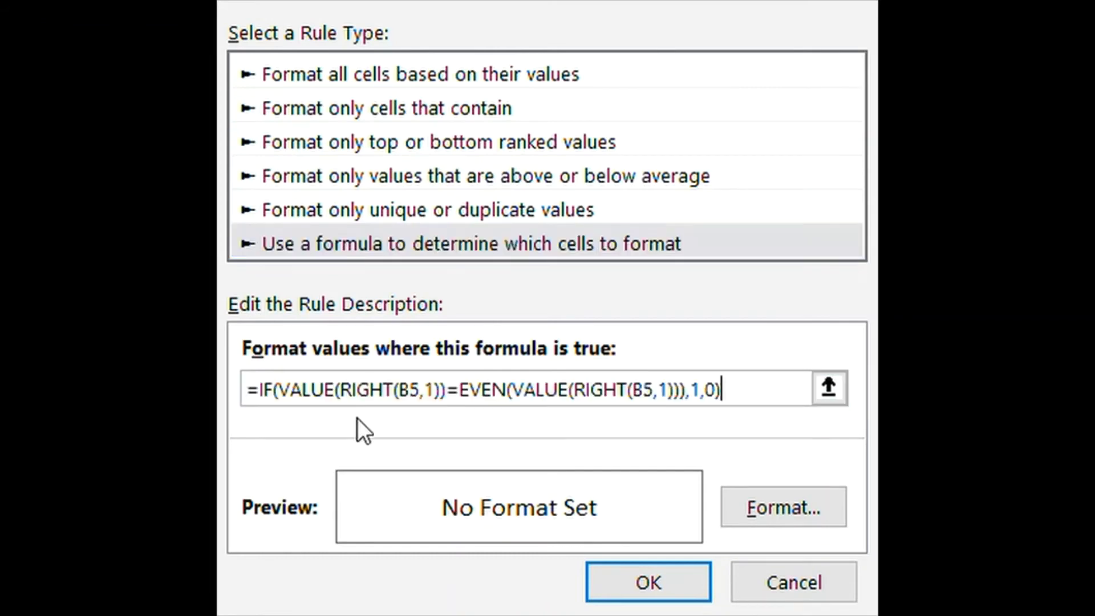
Lock the column in both cell references of the second rule's formula so they read $B5.
{"action": "double_click", "coordinate": [411, 391]}
{"action": "key", "text": "F4"}
{"action": "key", "text": "F4"}
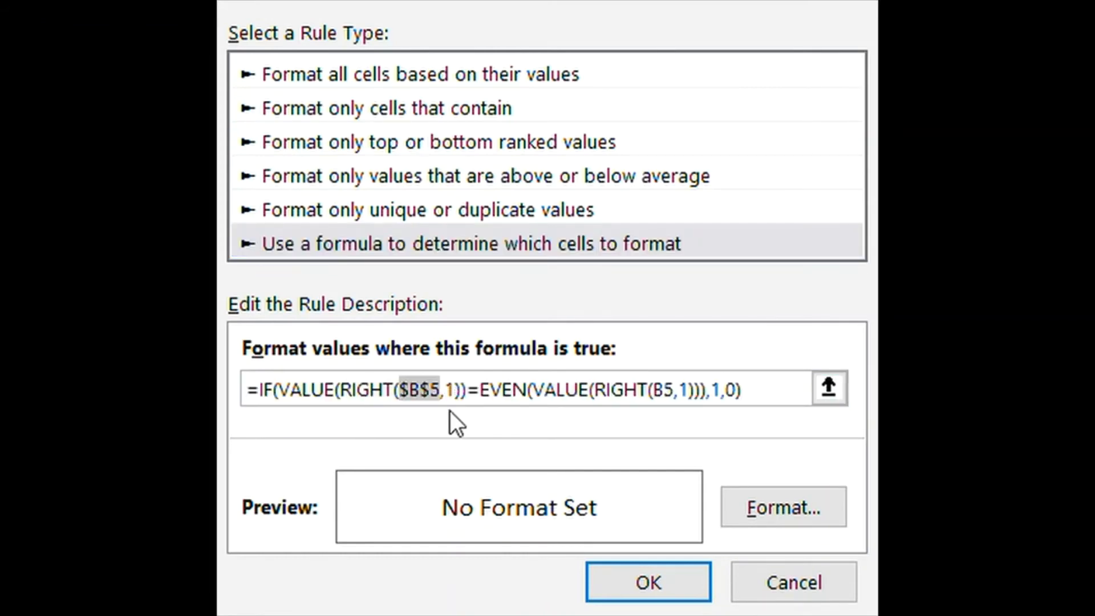
{"action": "key", "text": "F4"}
{"action": "double_click", "coordinate": [655, 391]}
{"action": "key", "text": "F4"}
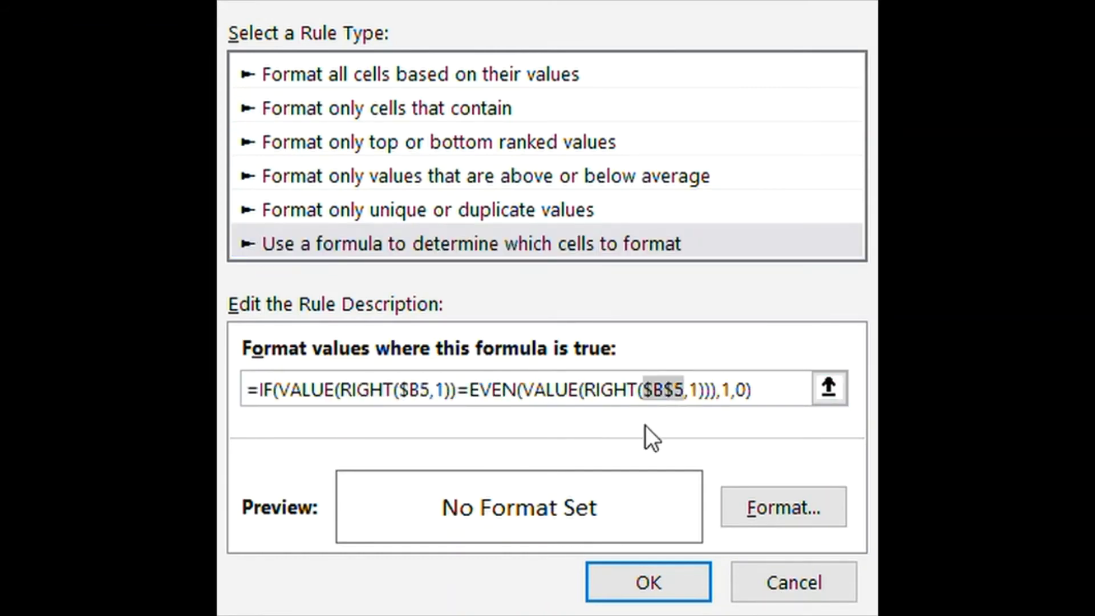
{"action": "key", "text": "F4"}
{"action": "key", "text": "F4"}
Replace EVEN with odd in the second rule's formula and apply the rule with a gray fill.
{"action": "left_click", "coordinate": [518, 391]}
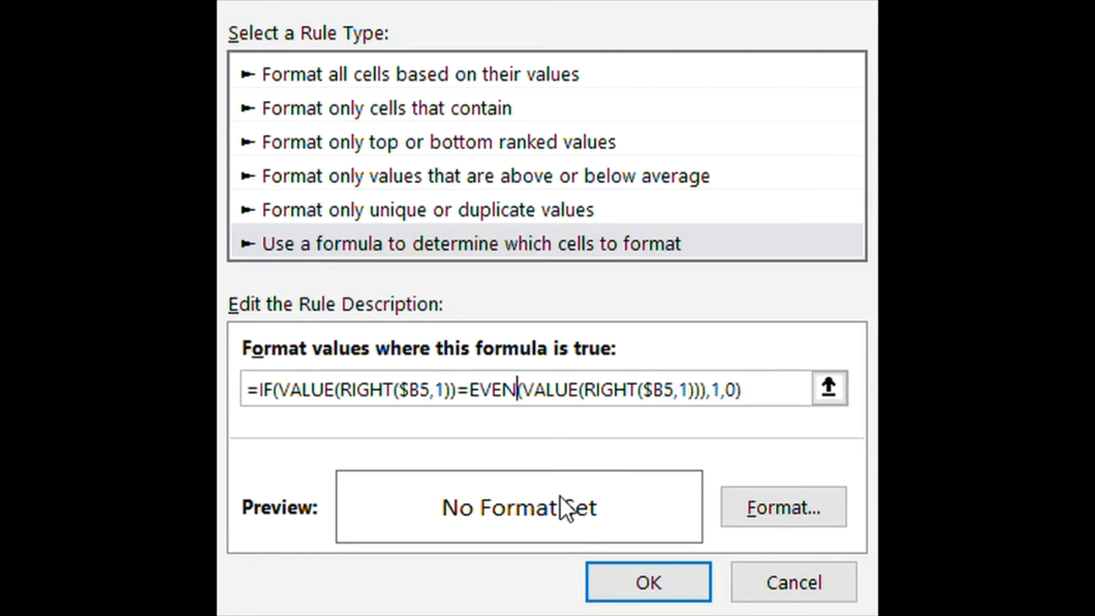
{"action": "key", "text": "BackSpace"}
{"action": "key", "text": "BackSpace"}
{"action": "key", "text": "BackSpace"}
{"action": "key", "text": "BackSpace"}
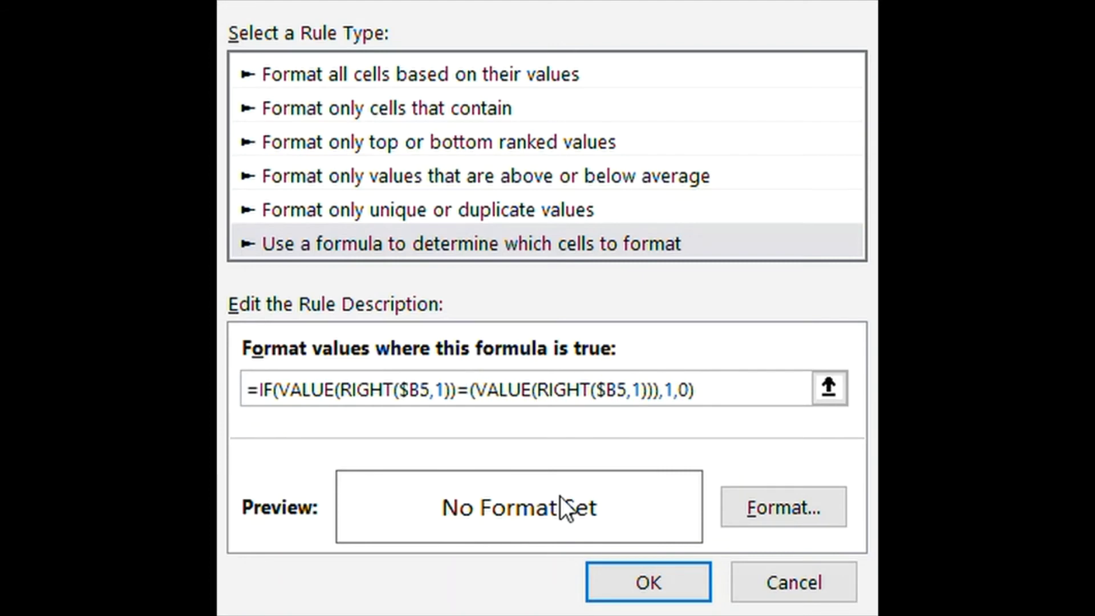
{"action": "type", "text": "odd"}
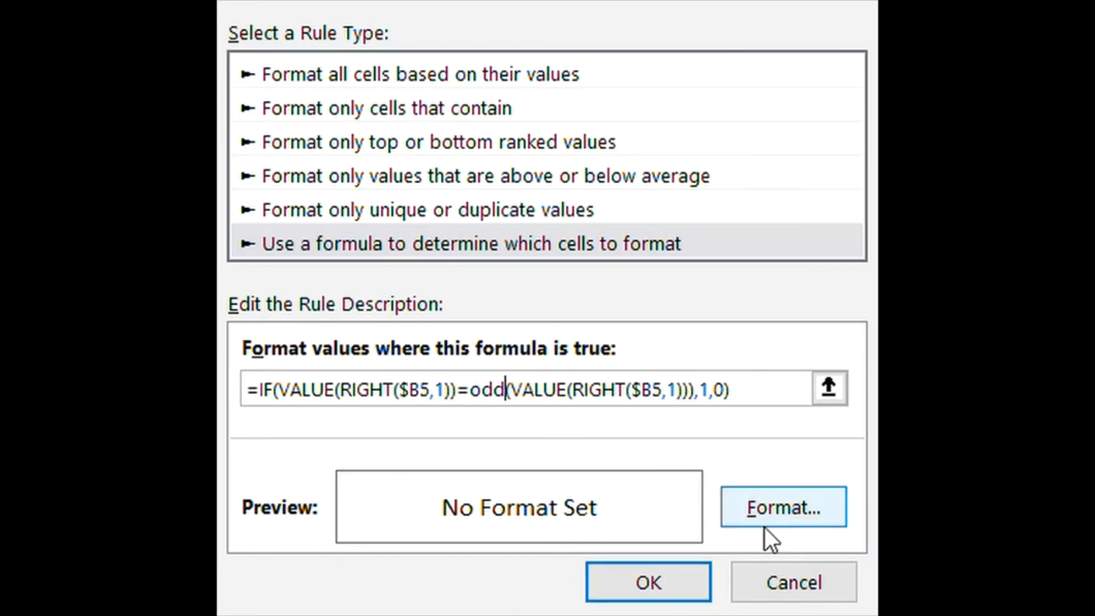
{"action": "left_click", "coordinate": [773, 515]}
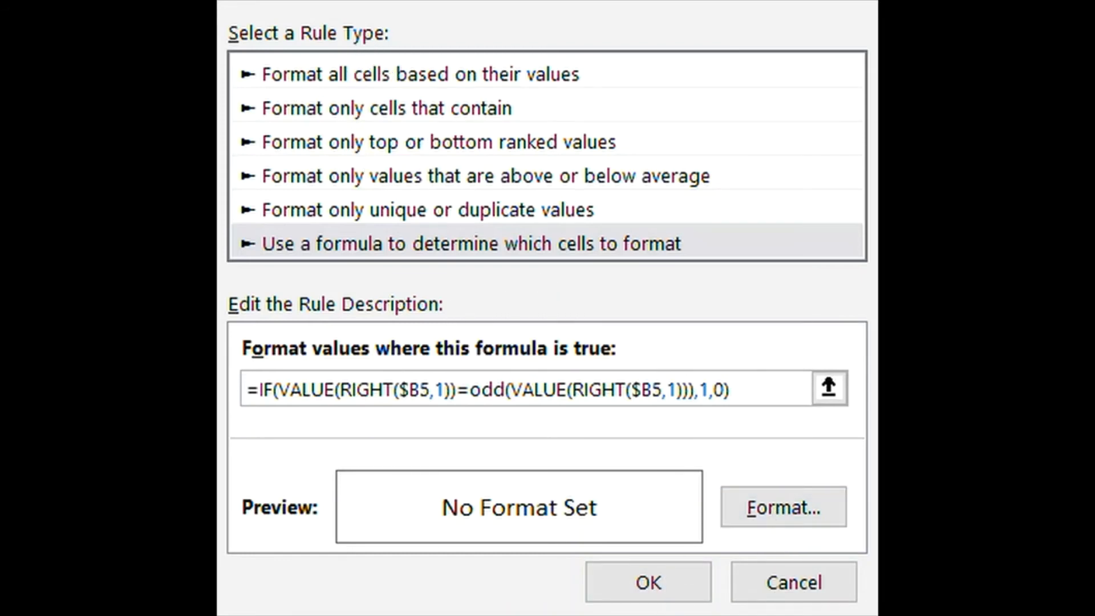
{"action": "left_click", "coordinate": [638, 597]}
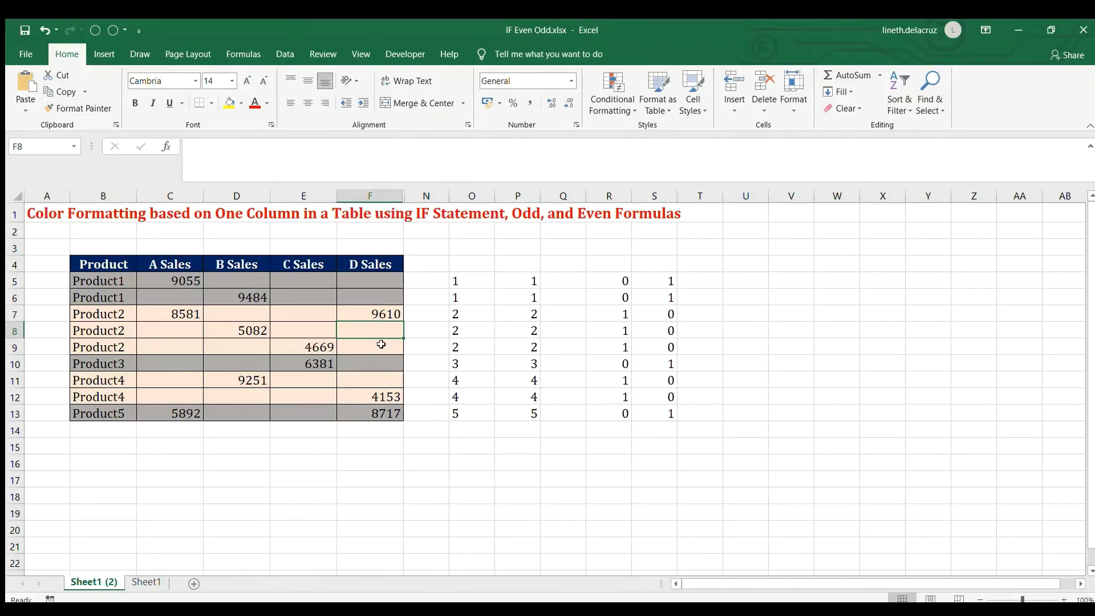
Delete the helper formulas in O5:S13 beside the table.
{"action": "left_click", "coordinate": [97, 277]}
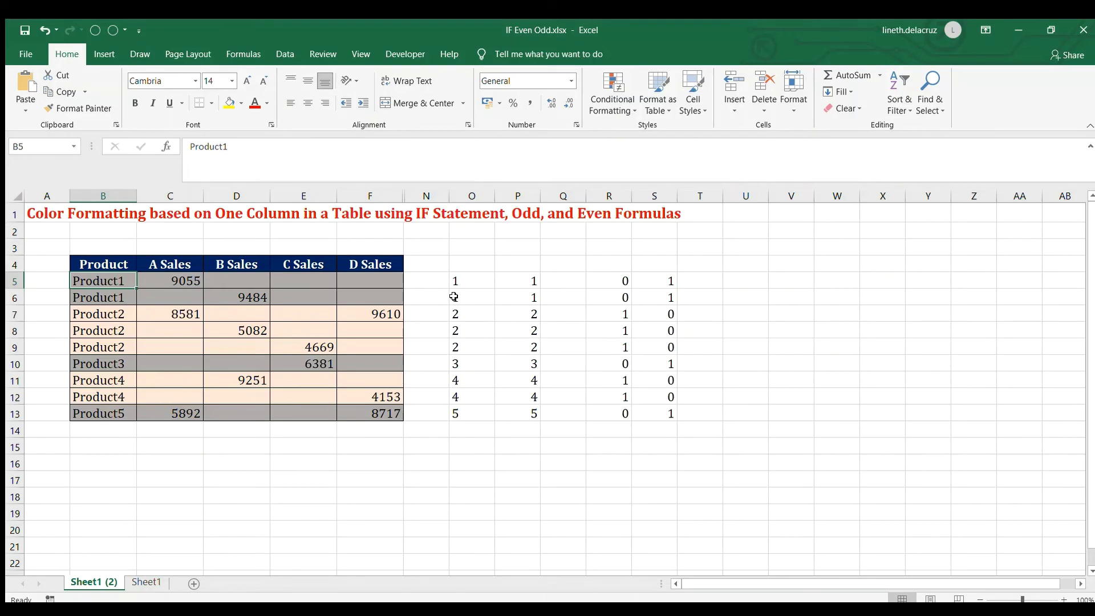
{"action": "left_click_drag", "start_coordinate": [458, 280], "coordinate": [667, 416]}
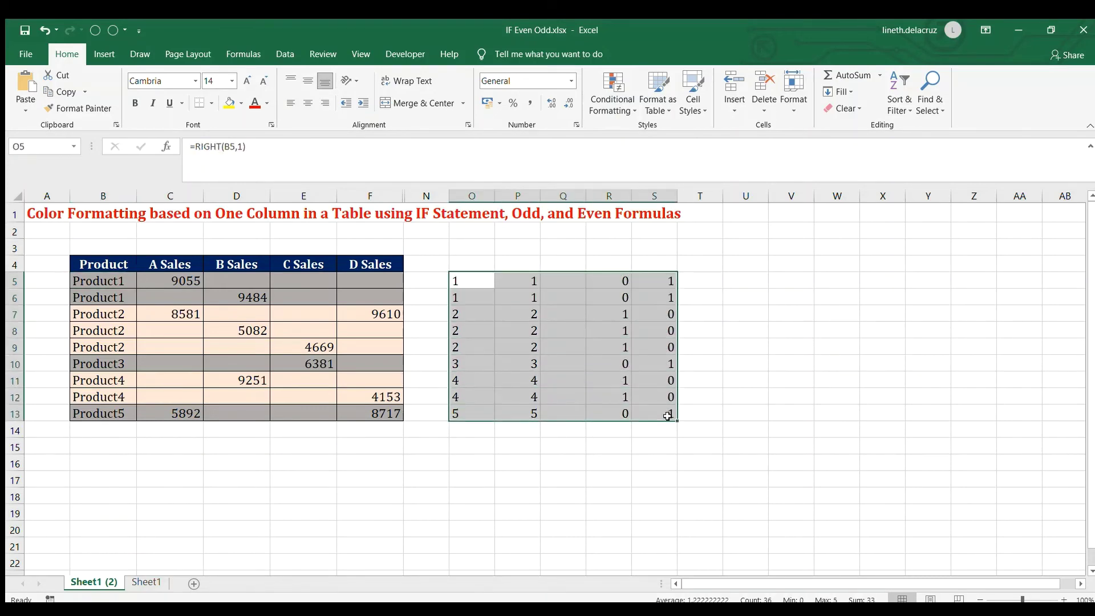
{"action": "key", "text": "Delete"}
Copy the table's last row, B13:F13, into row 14 directly below it.
{"action": "left_click", "coordinate": [103, 426]}
{"action": "left_click", "coordinate": [103, 417]}
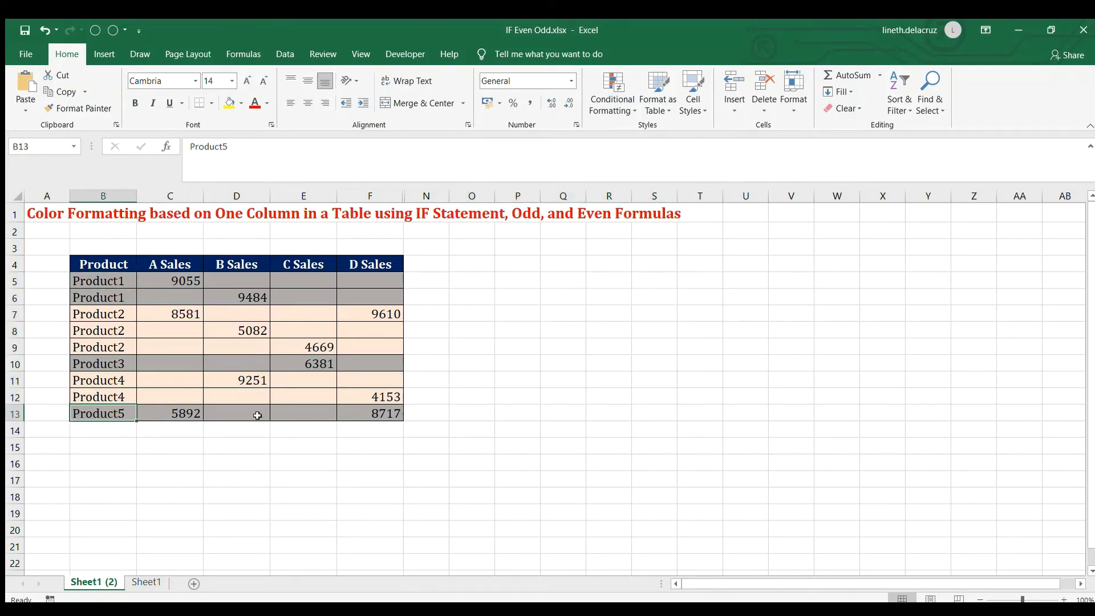
{"action": "left_click", "coordinate": [367, 414], "text": "shift"}
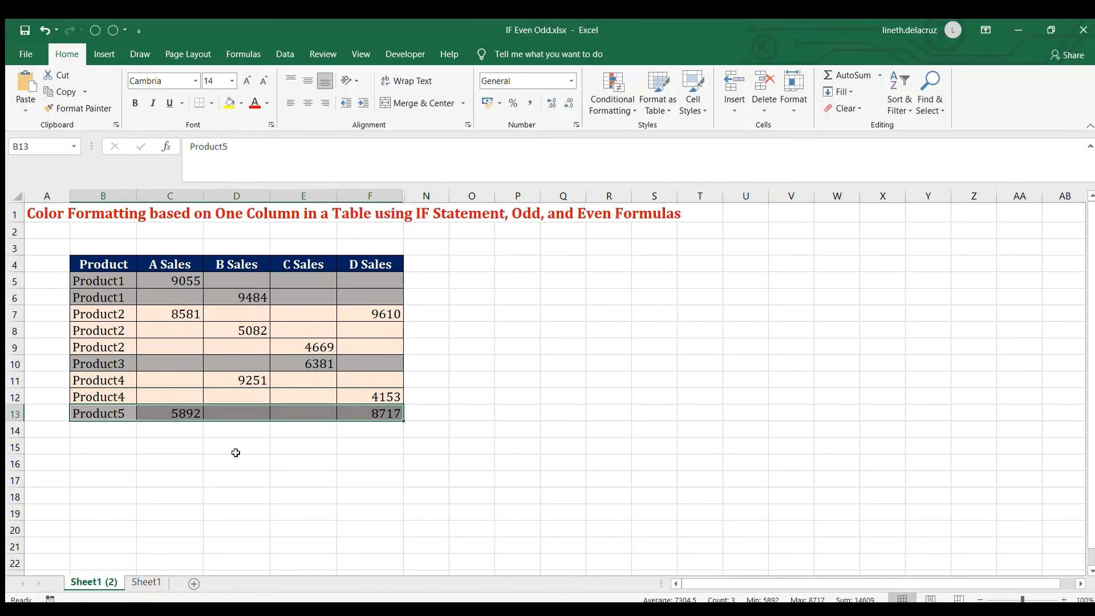
{"action": "key", "text": "ctrl+c"}
{"action": "left_click", "coordinate": [110, 431]}
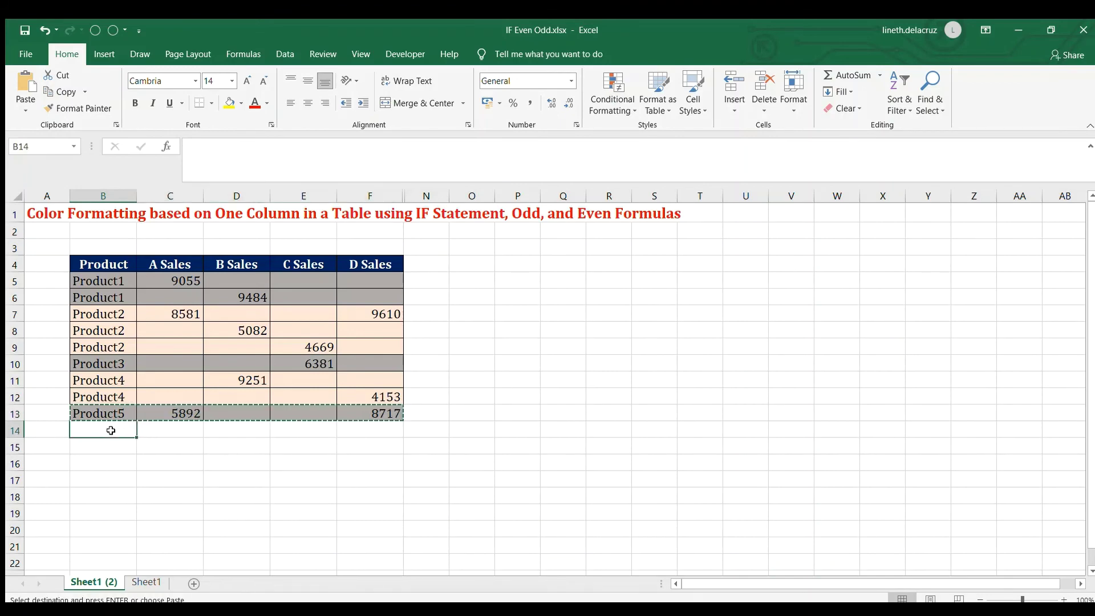
{"action": "key", "text": "ctrl+v"}
Change the product name in B14 to Product6.
{"action": "left_click", "coordinate": [110, 431]}
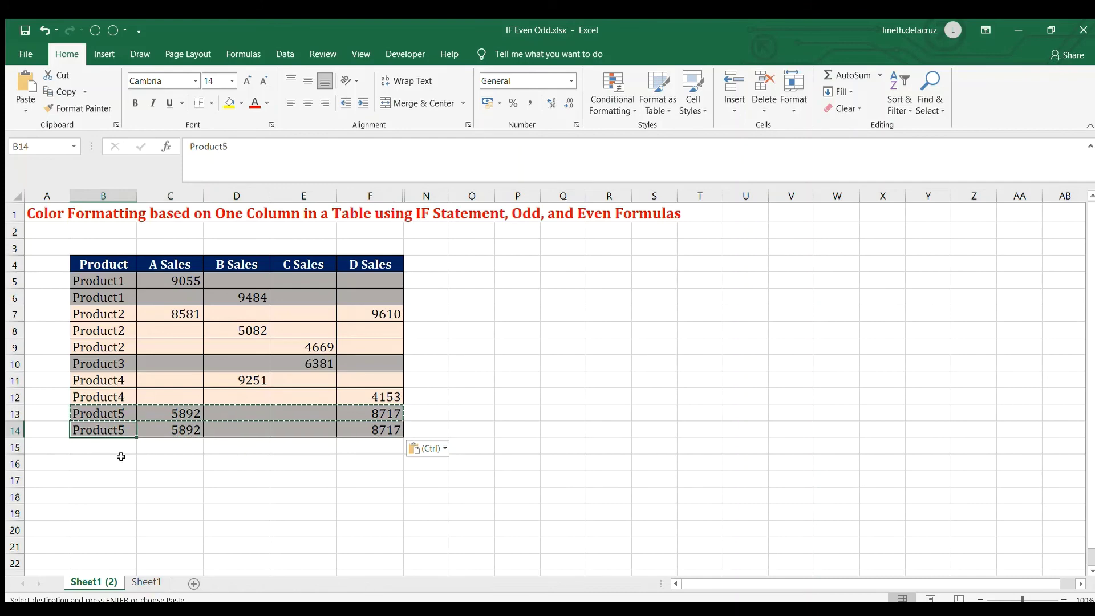
{"action": "key", "text": "F2"}
{"action": "key", "text": "BackSpace"}
{"action": "type", "text": "6"}
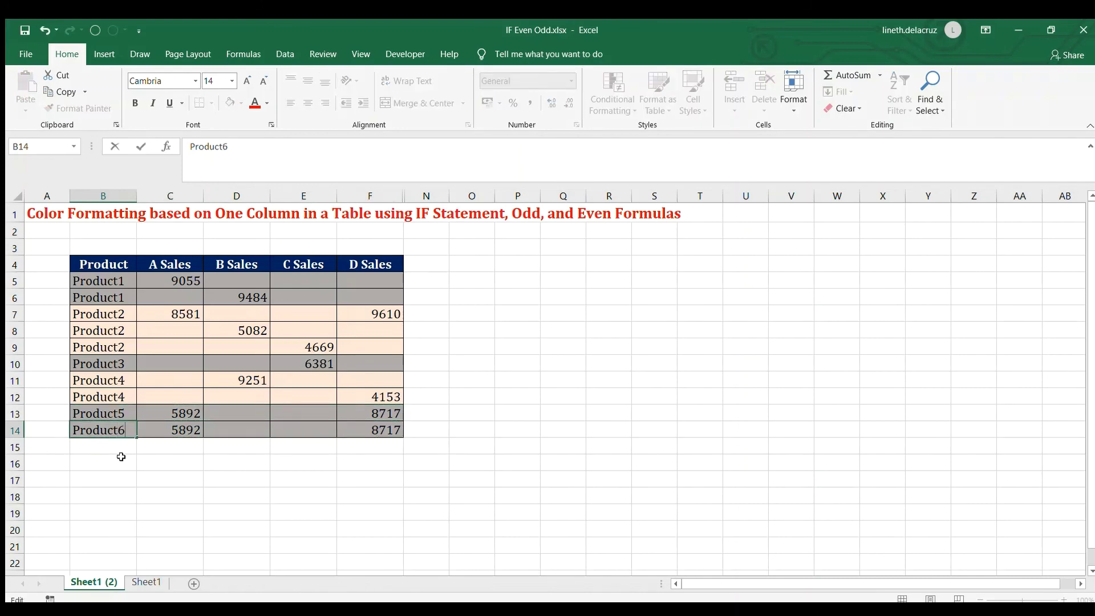
{"action": "key", "text": "Return"}
Copy the Product6 row, B14:F14, into row 15.
{"action": "key", "text": "Up"}
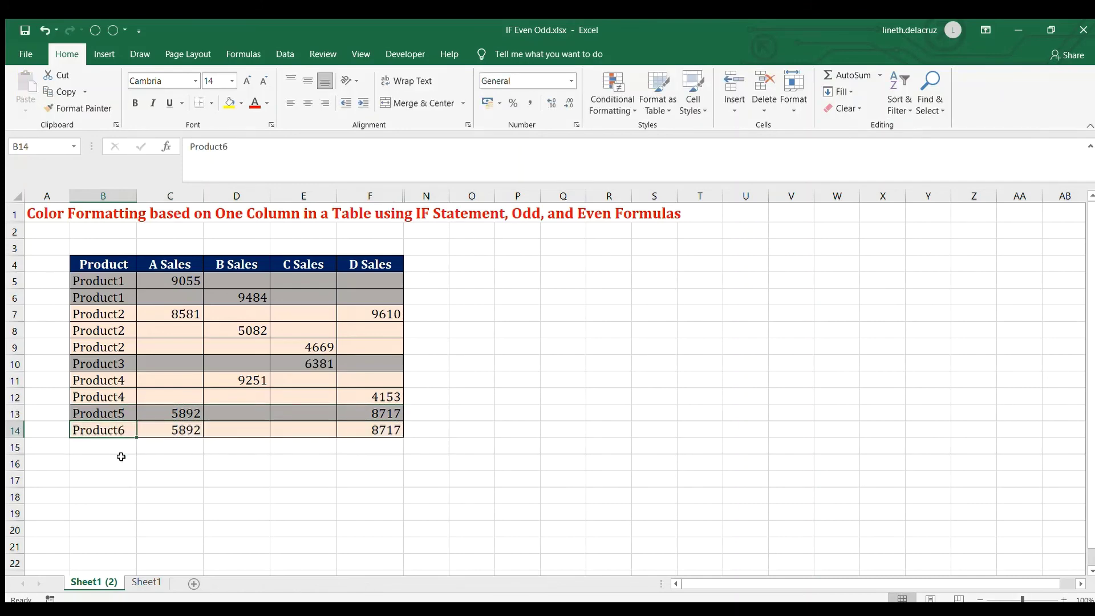
{"action": "key", "text": "shift+Right"}
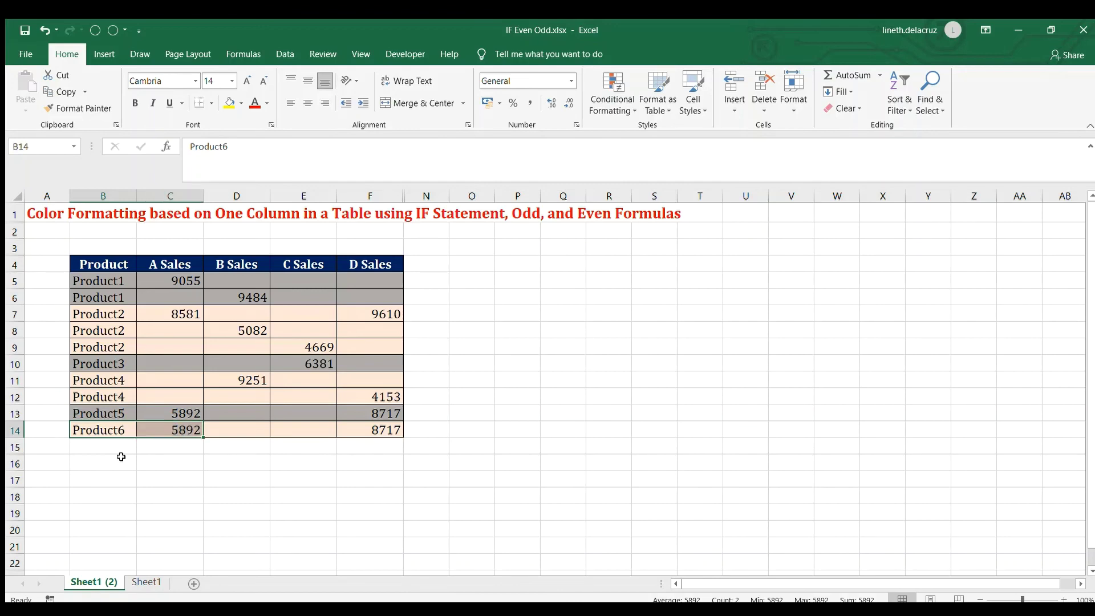
{"action": "left_click", "coordinate": [366, 432], "text": "shift"}
{"action": "key", "text": "ctrl+c"}
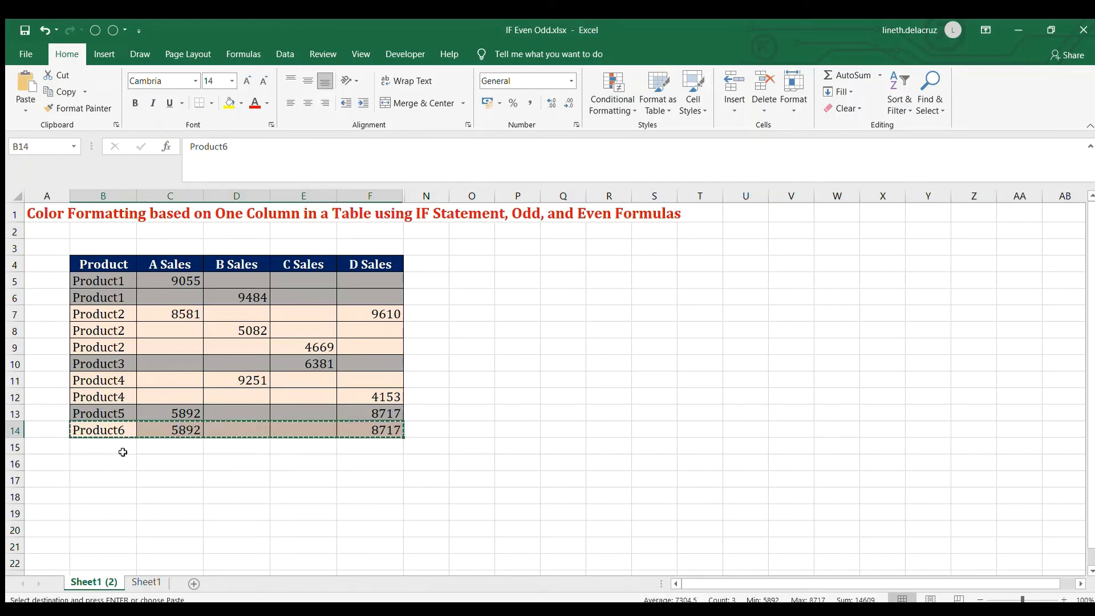
{"action": "left_click", "coordinate": [122, 451]}
{"action": "key", "text": "ctrl+v"}
{"action": "key", "text": "Escape"}
Change the product name in B15 to Product10.
{"action": "left_click", "coordinate": [123, 445]}
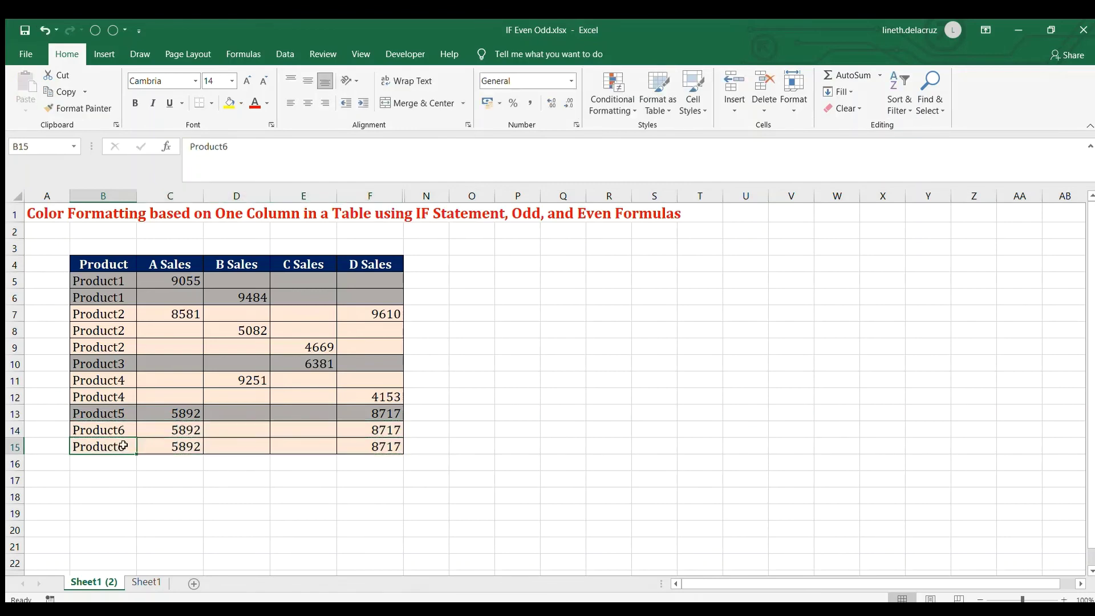
{"action": "double_click", "coordinate": [124, 446]}
{"action": "key", "text": "BackSpace"}
{"action": "type", "text": "10"}
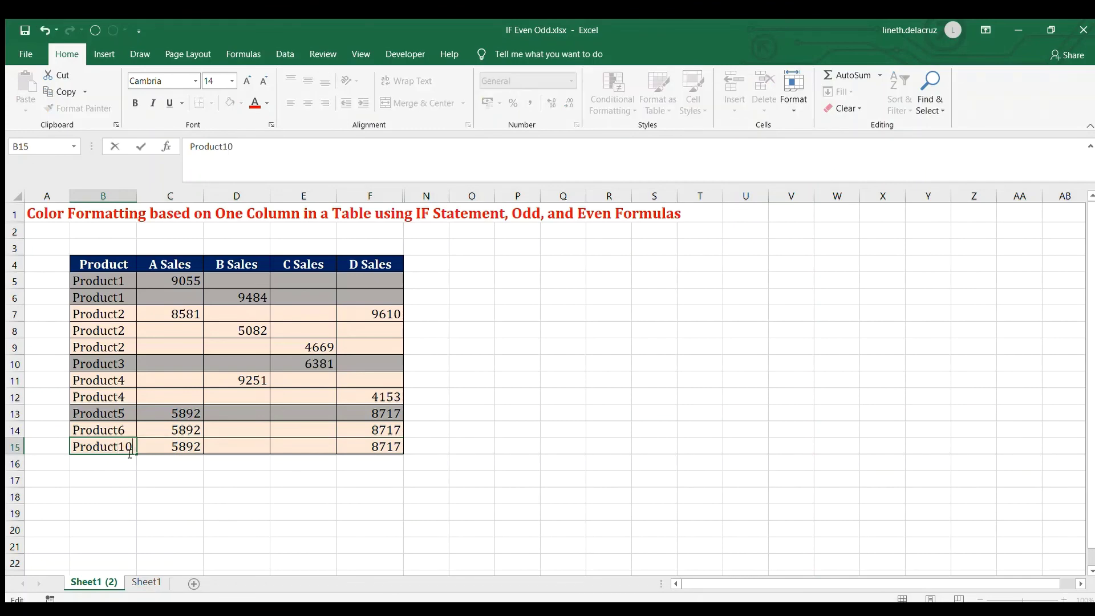
{"action": "key", "text": "Return"}
Copy the Product10 row, B15:F15, into row 16.
{"action": "left_click", "coordinate": [130, 447]}
{"action": "left_click", "coordinate": [373, 453], "text": "shift"}
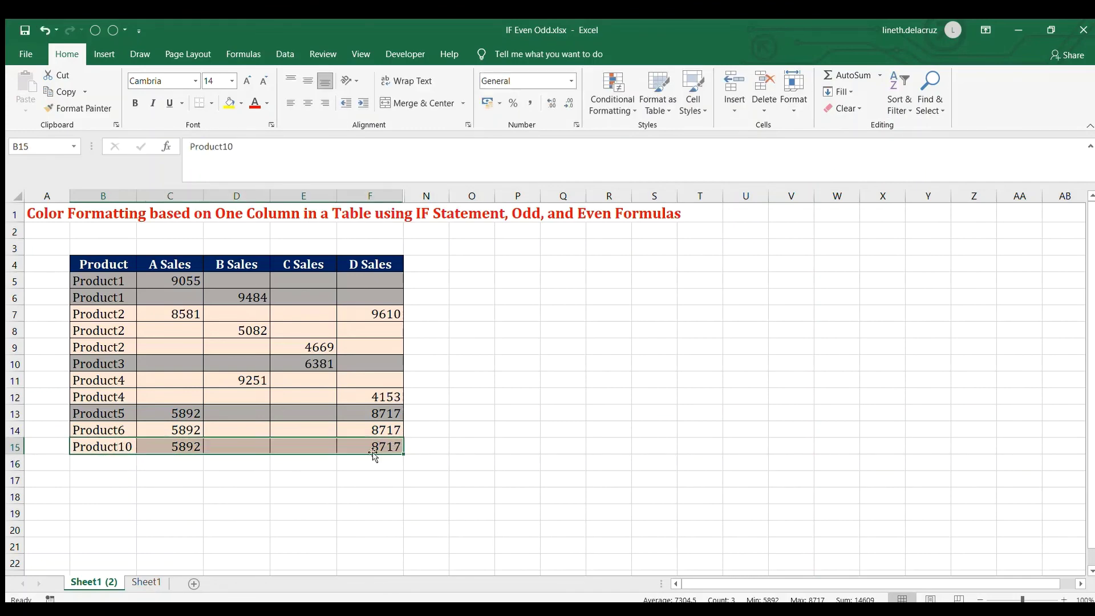
{"action": "key", "text": "ctrl+c"}
{"action": "left_click", "coordinate": [111, 463]}
{"action": "key", "text": "ctrl+v"}
Change the product name in B16 to Product21.
{"action": "double_click", "coordinate": [122, 464]}
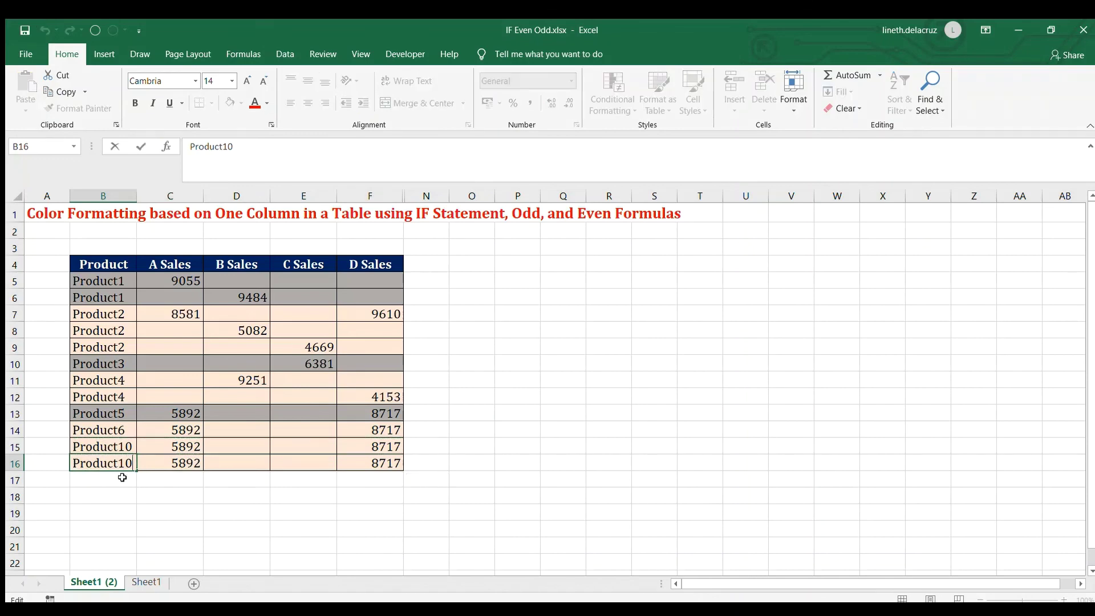
{"action": "key", "text": "BackSpace"}
{"action": "key", "text": "BackSpace"}
{"action": "type", "text": "2"}
{"action": "left_click", "coordinate": [122, 477]}
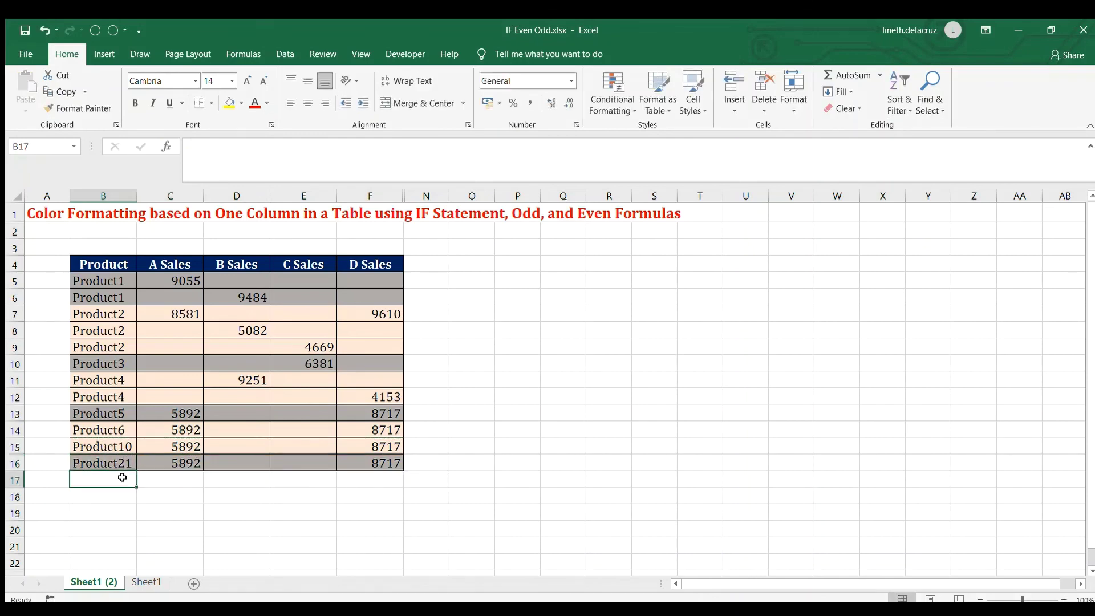